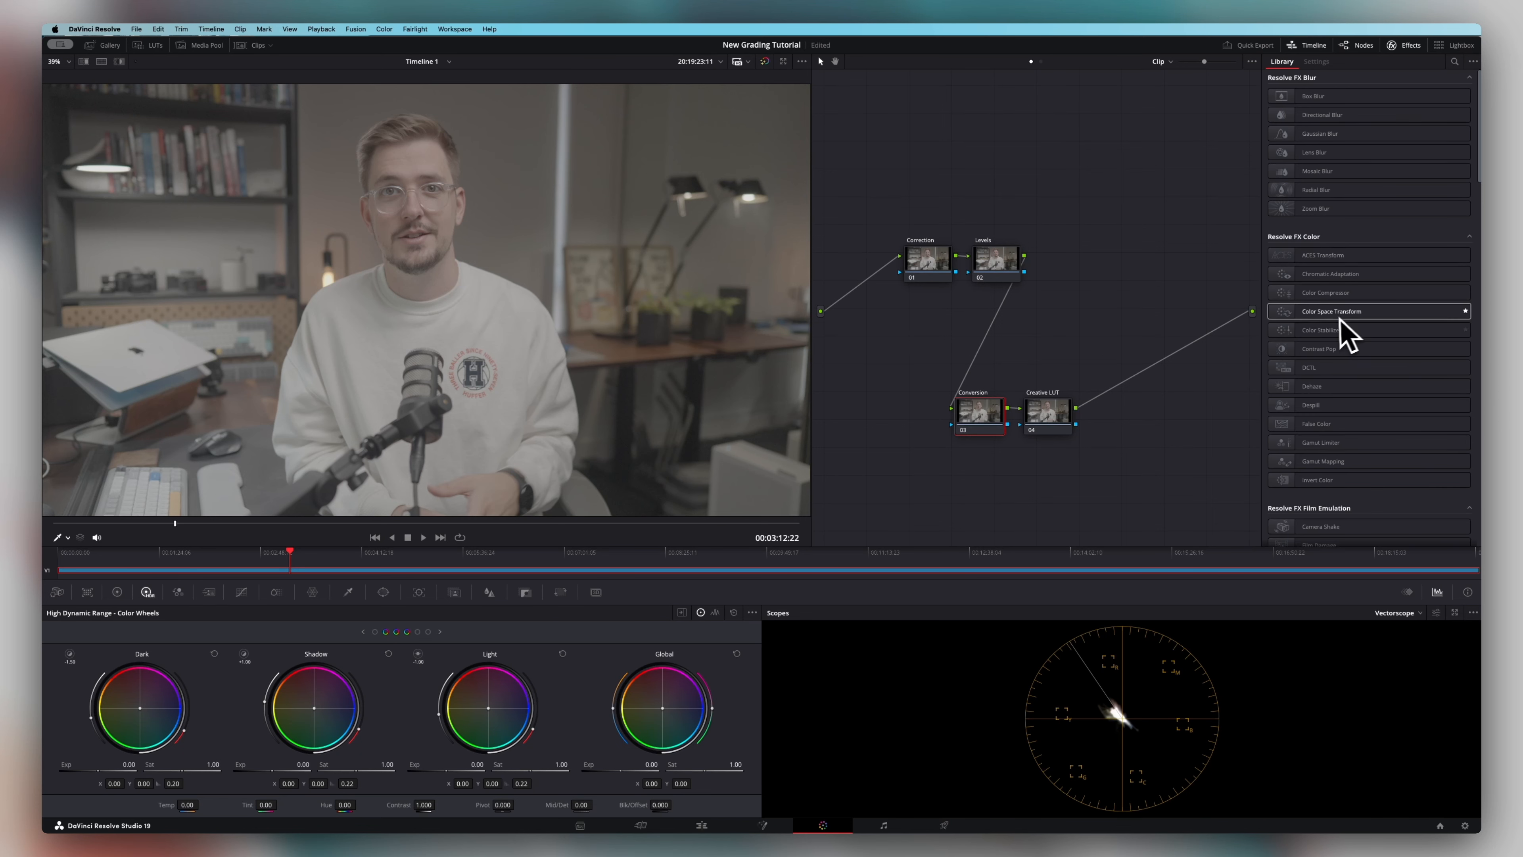
# - Apply a Color Space Transform to the Conversion node with input color space Sony S-Gamut3.Cine and input gamma Sony S-Log3
pyautogui.moveTo(1437, 311); pyautogui.dragTo(974, 413)
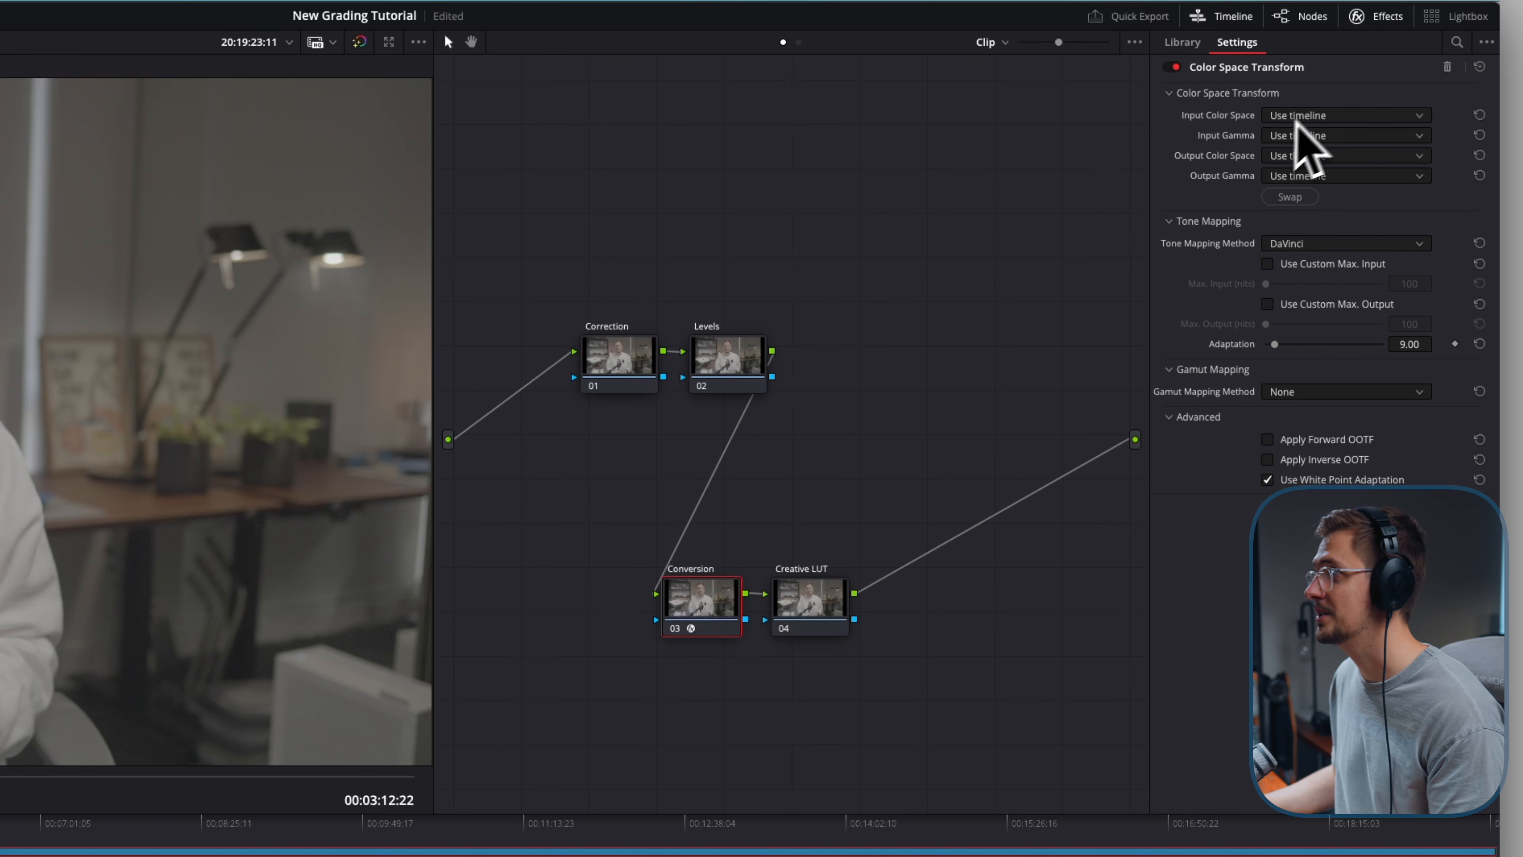
pyautogui.click(1323, 116)
pyautogui.scroll(-10, 1374, 264)
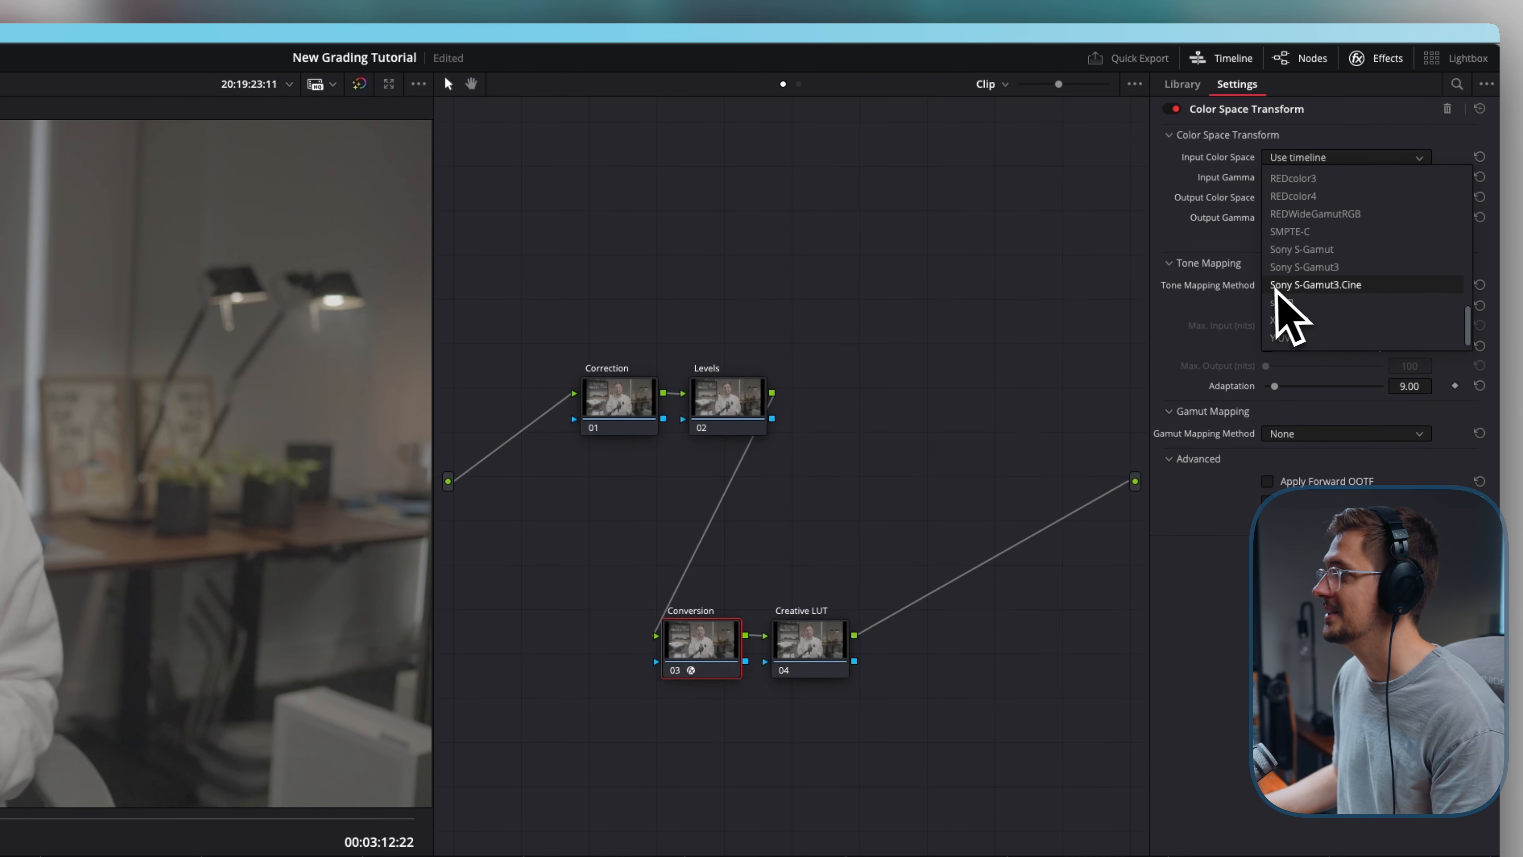
pyautogui.click(1359, 287)
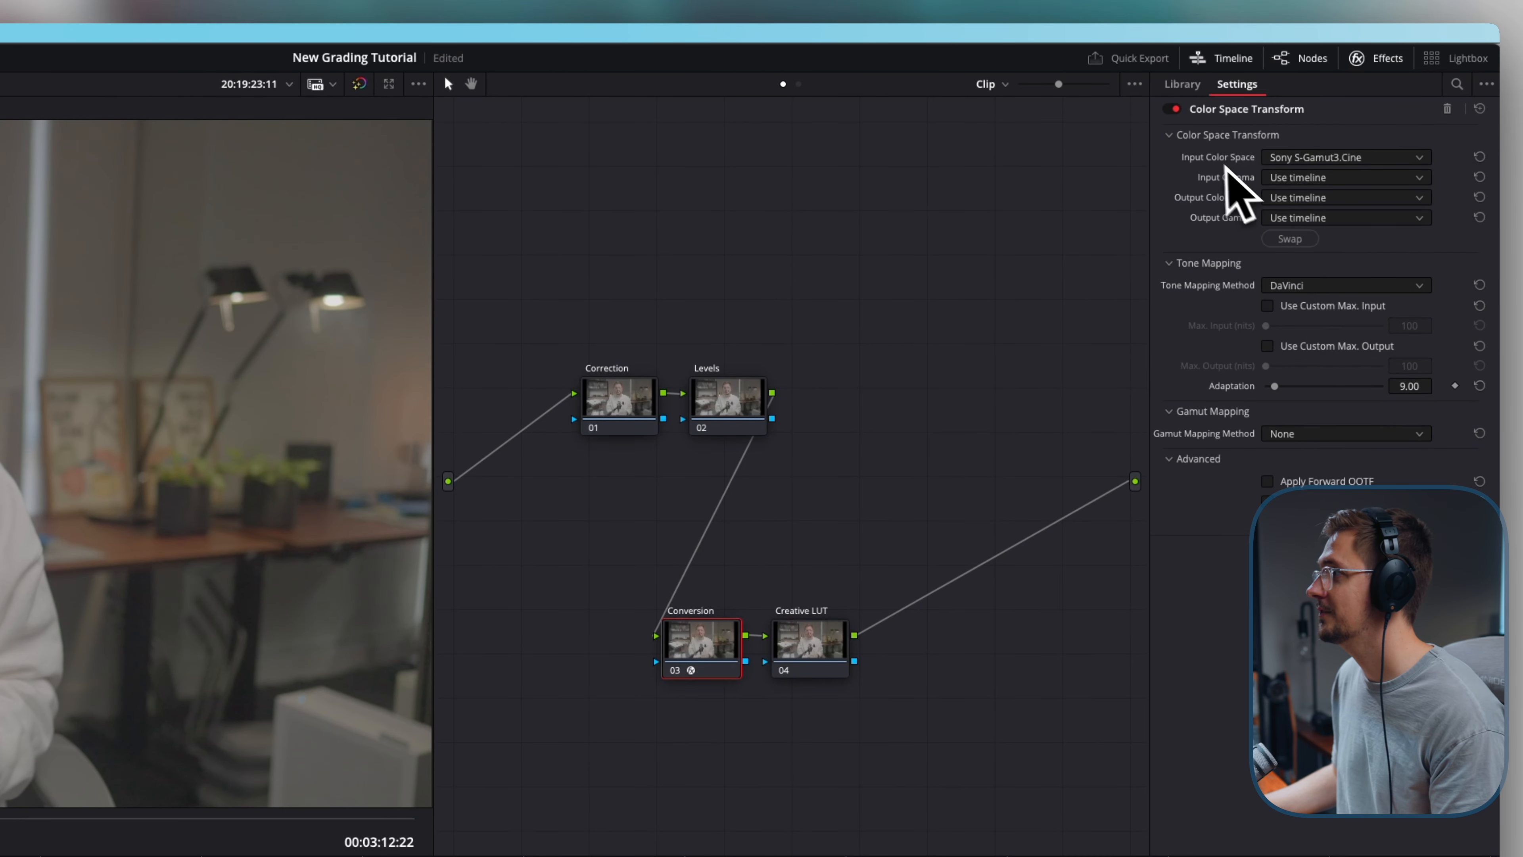
pyautogui.click(1299, 177)
pyautogui.scroll(-3, 1320, 251)
pyautogui.scroll(-8, 1337, 267)
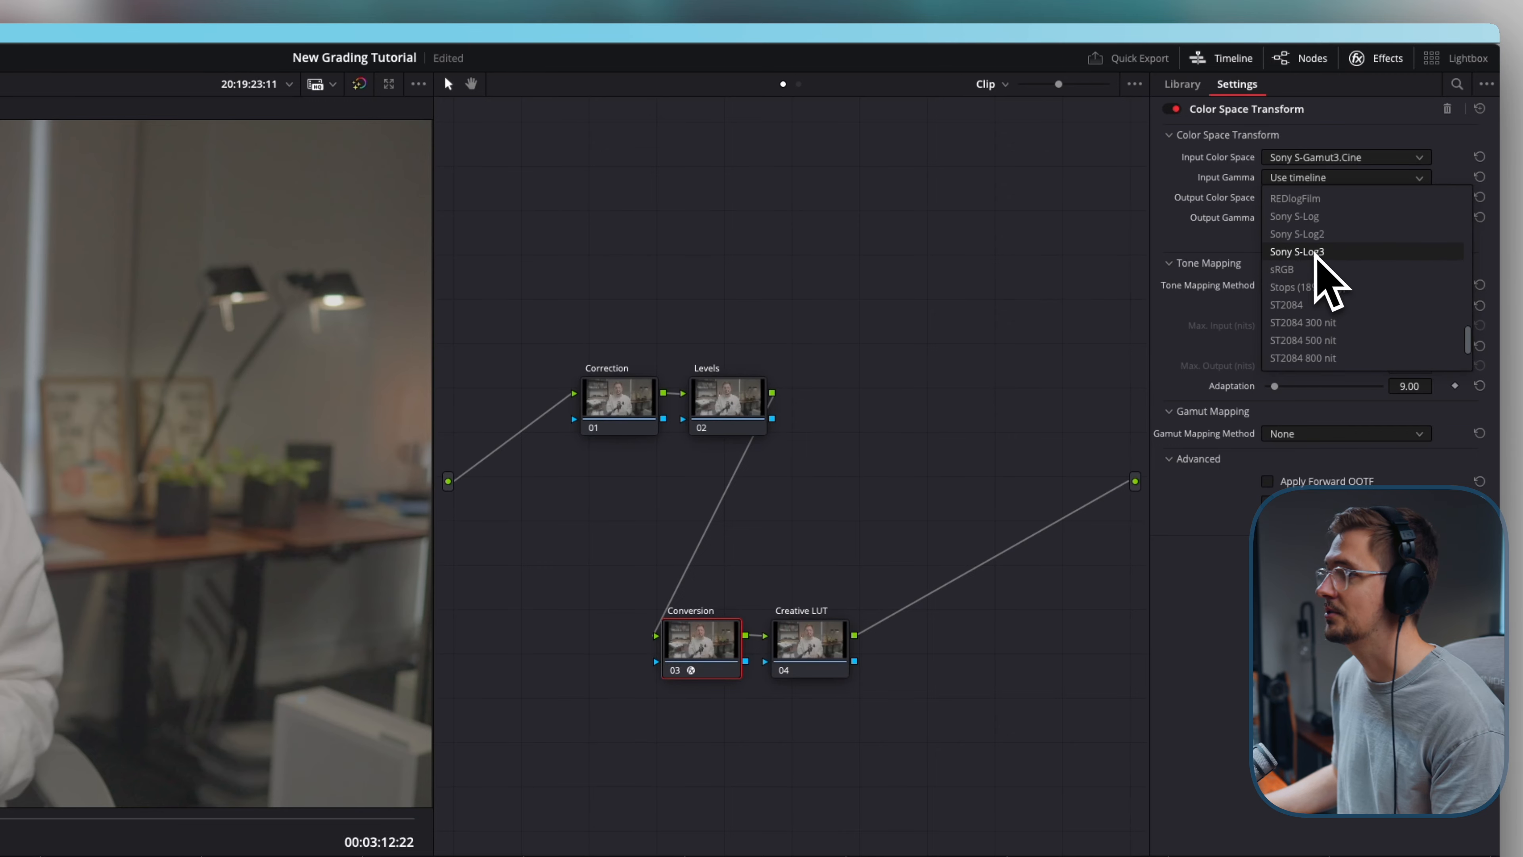
pyautogui.click(1315, 254)
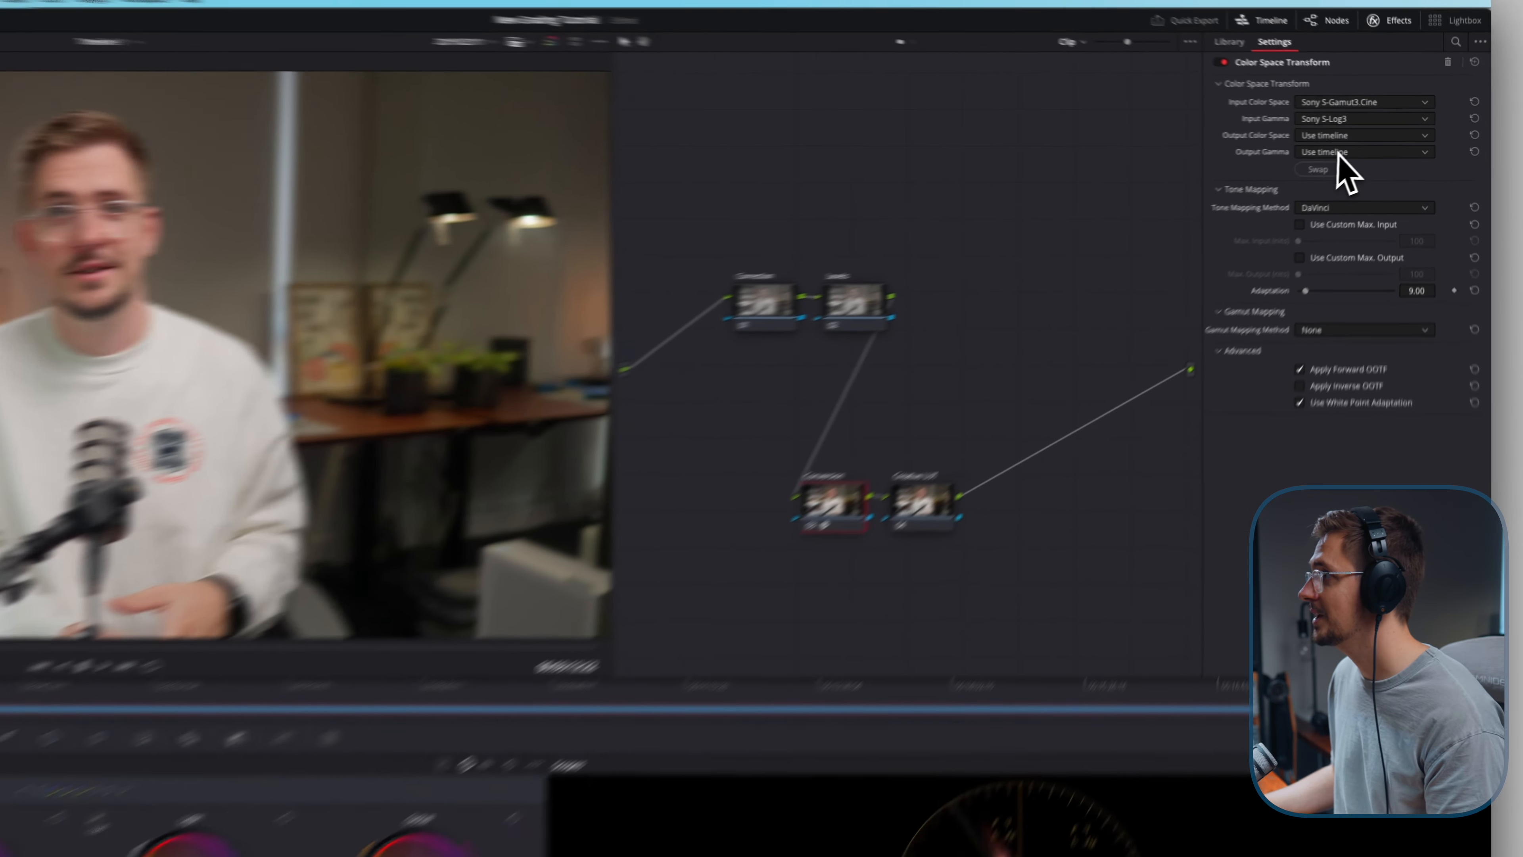
# - Set the Color Space Transform's output color space to Rec.709 and choose its output gamma
pyautogui.click(1382, 132)
pyautogui.scroll(-5, 1388, 198)
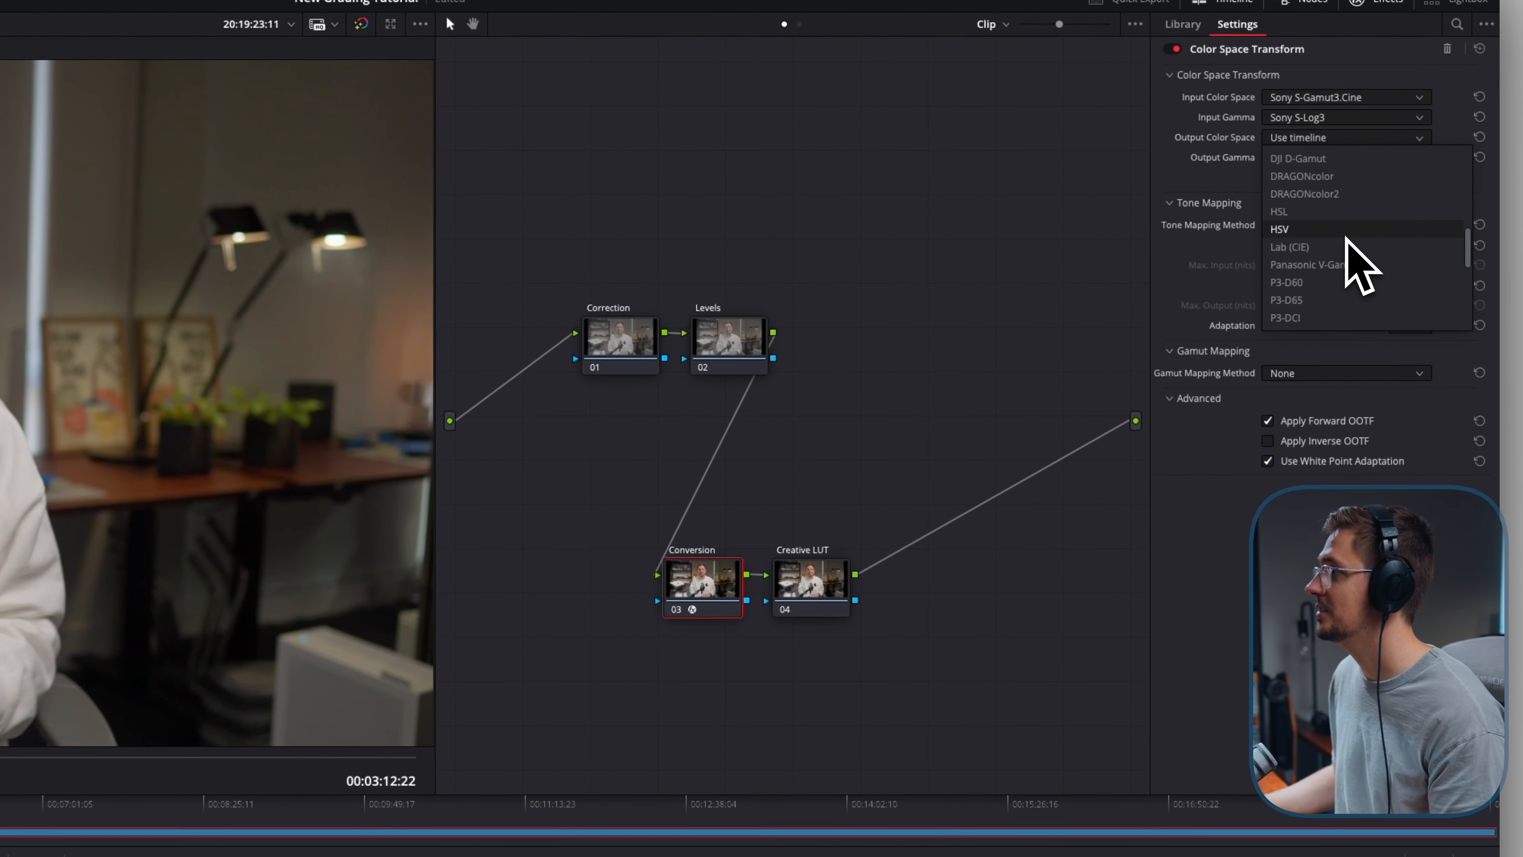
pyautogui.scroll(-2, 1347, 246)
pyautogui.click(1343, 252)
pyautogui.click(1338, 157)
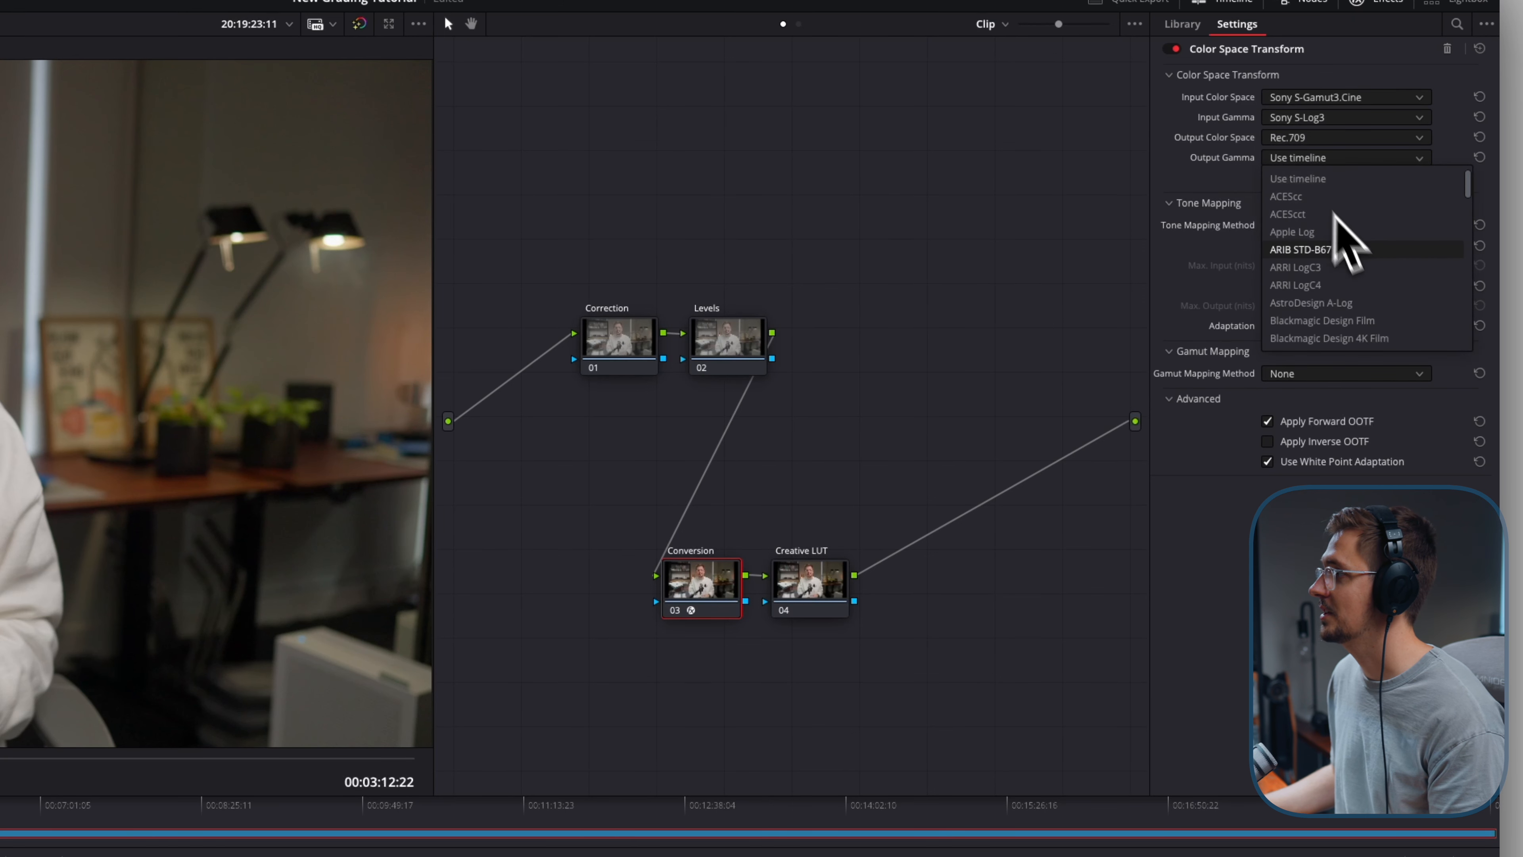
pyautogui.scroll(-3, 1374, 291)
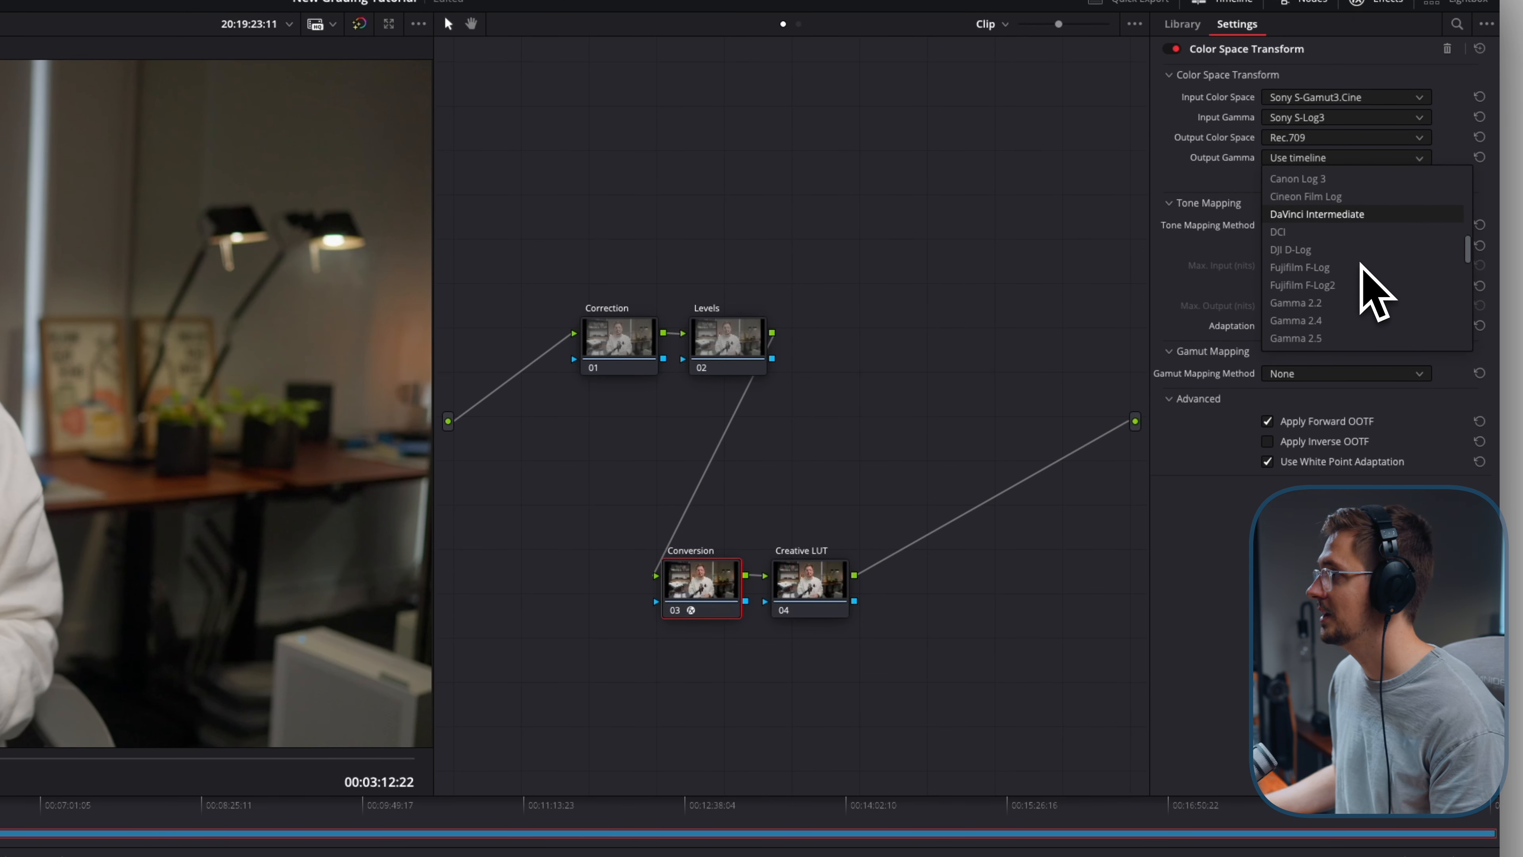
pyautogui.click(1360, 285)
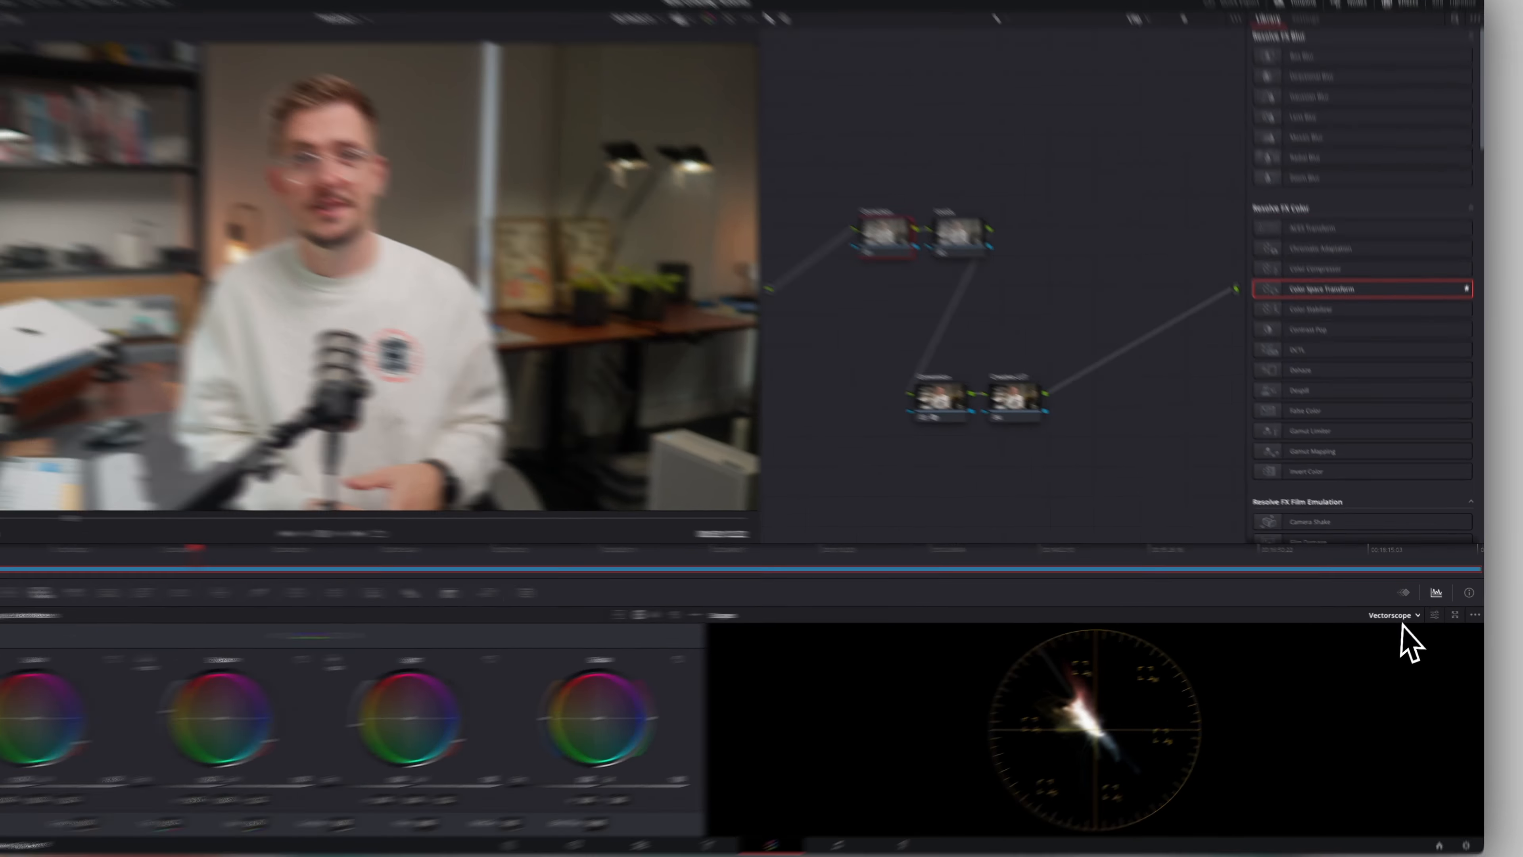
# - Keep the scope as Vectorscope, detach it into a floating window, shrink it and place it beside the subject in the viewer
pyautogui.click(1397, 613)
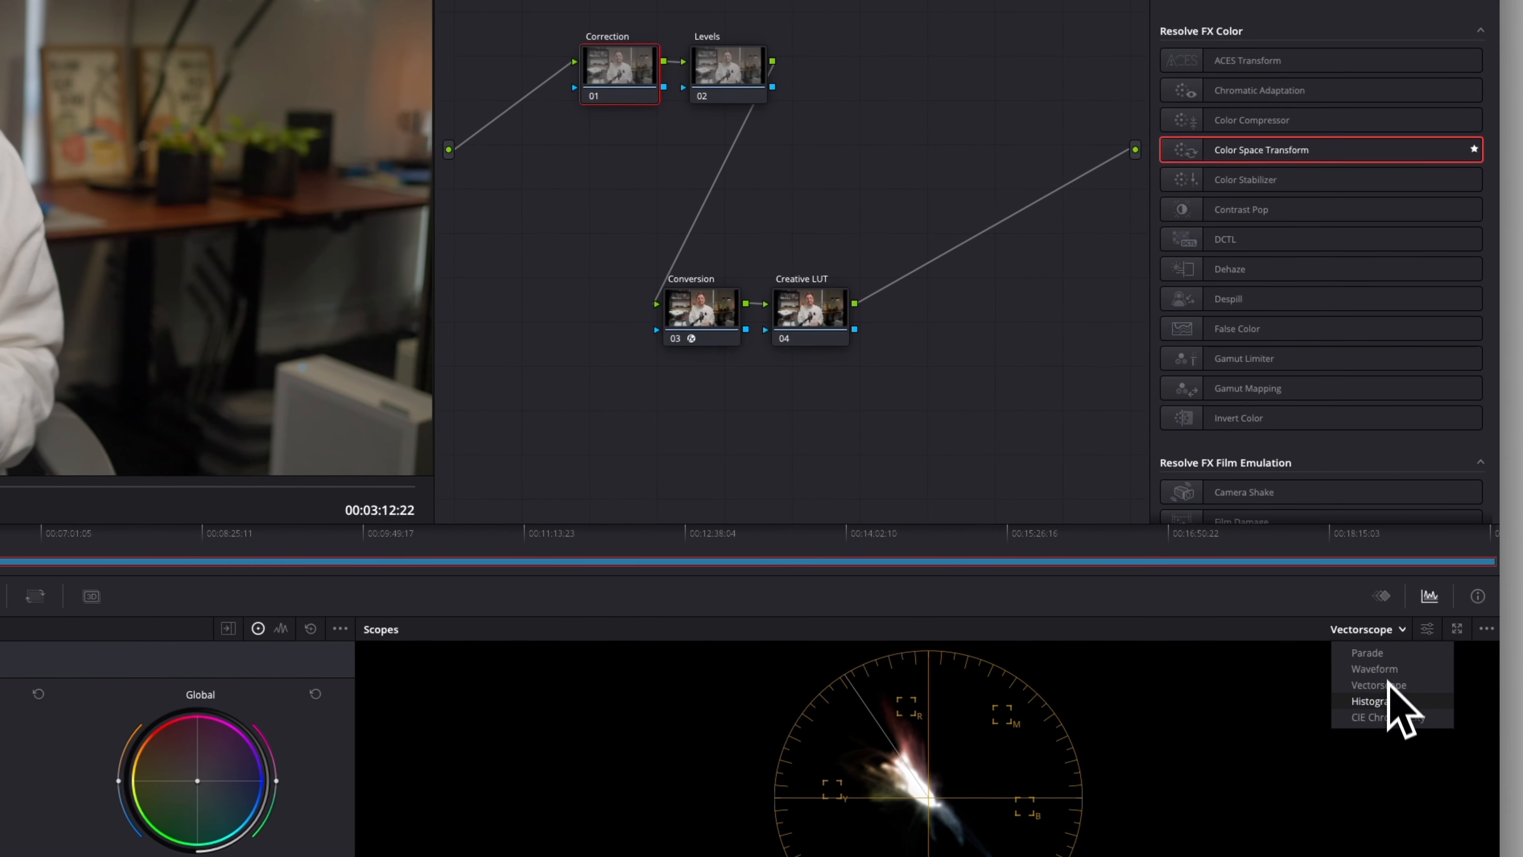
pyautogui.click(1282, 656)
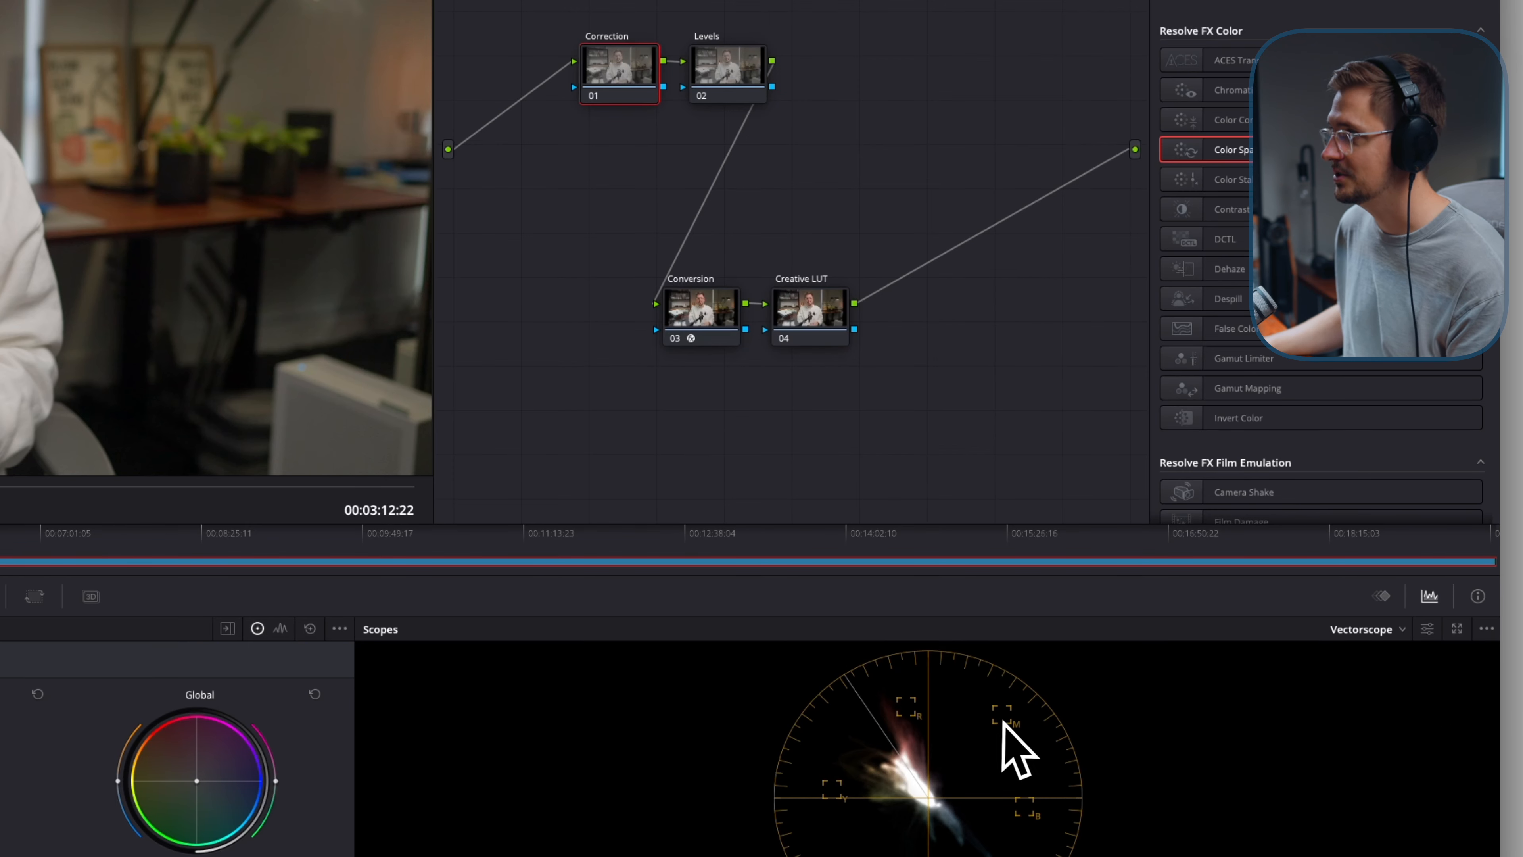
pyautogui.click(1457, 628)
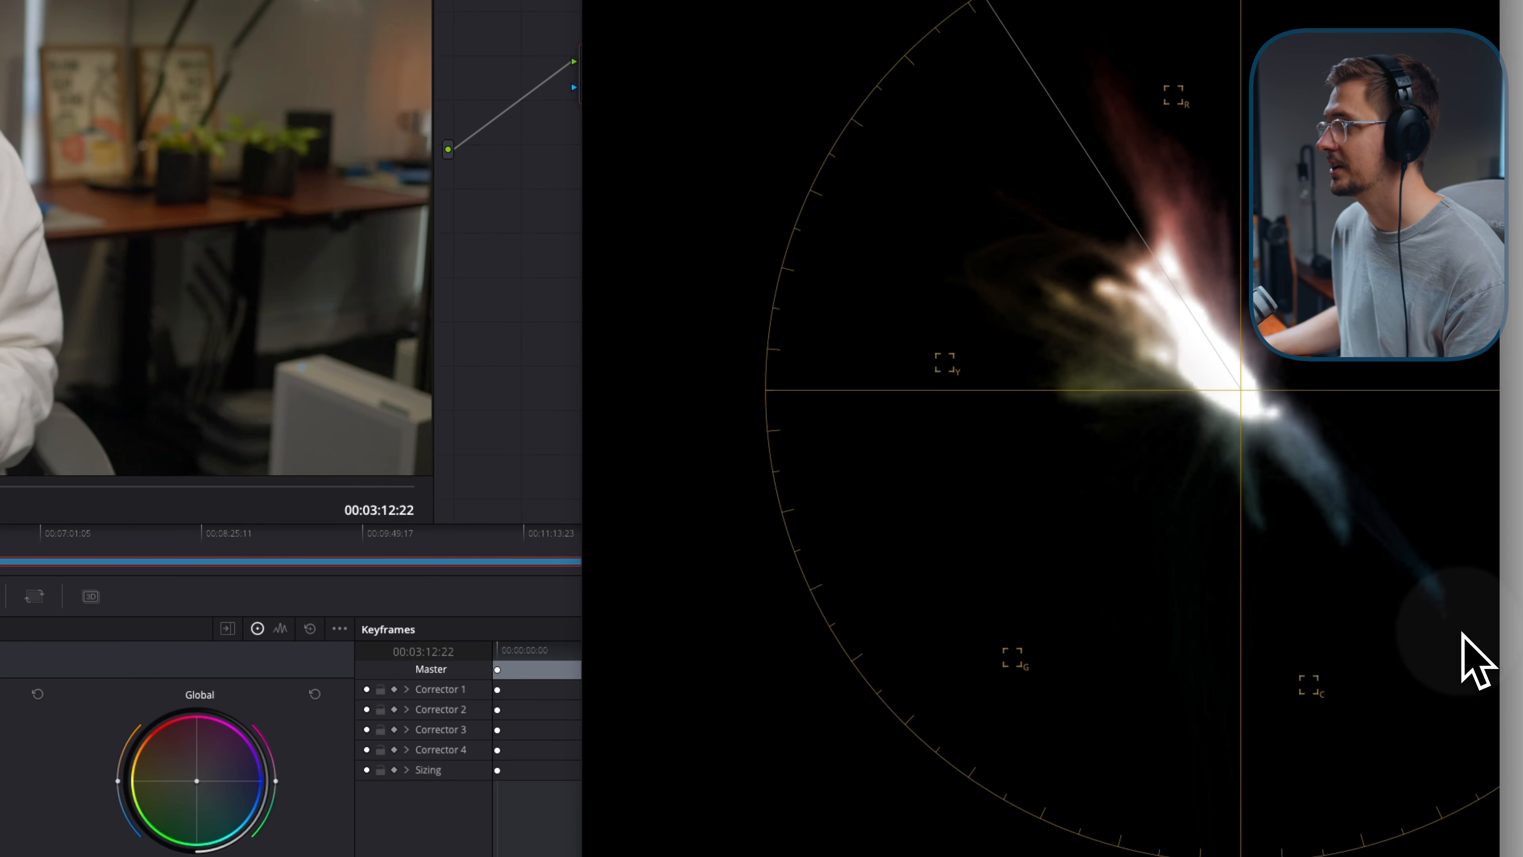
pyautogui.moveTo(1266, 135); pyautogui.dragTo(1014, 102)
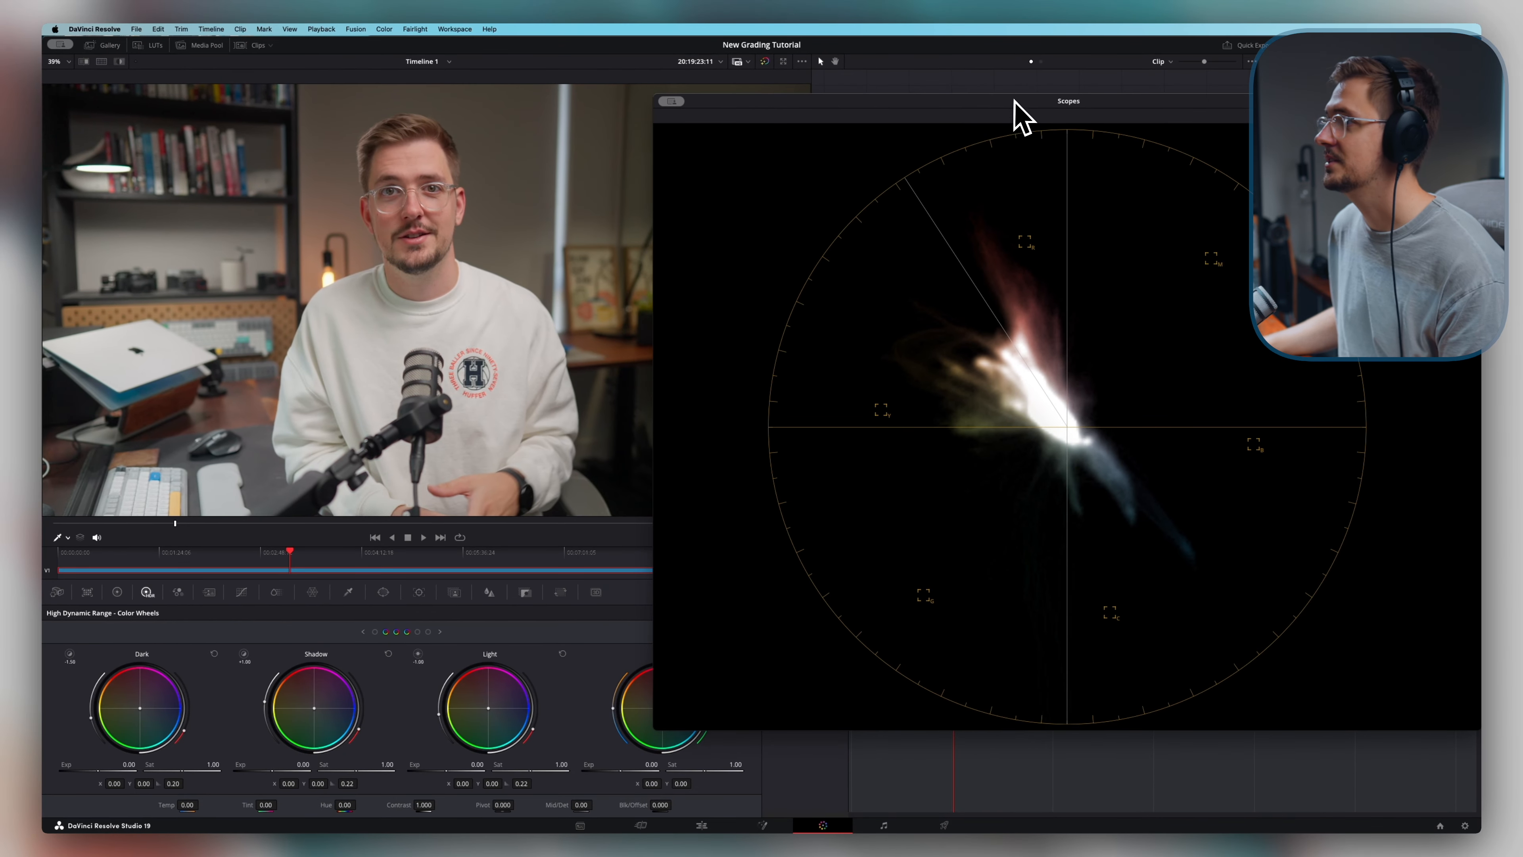
pyautogui.moveTo(654, 94); pyautogui.dragTo(777, 190)
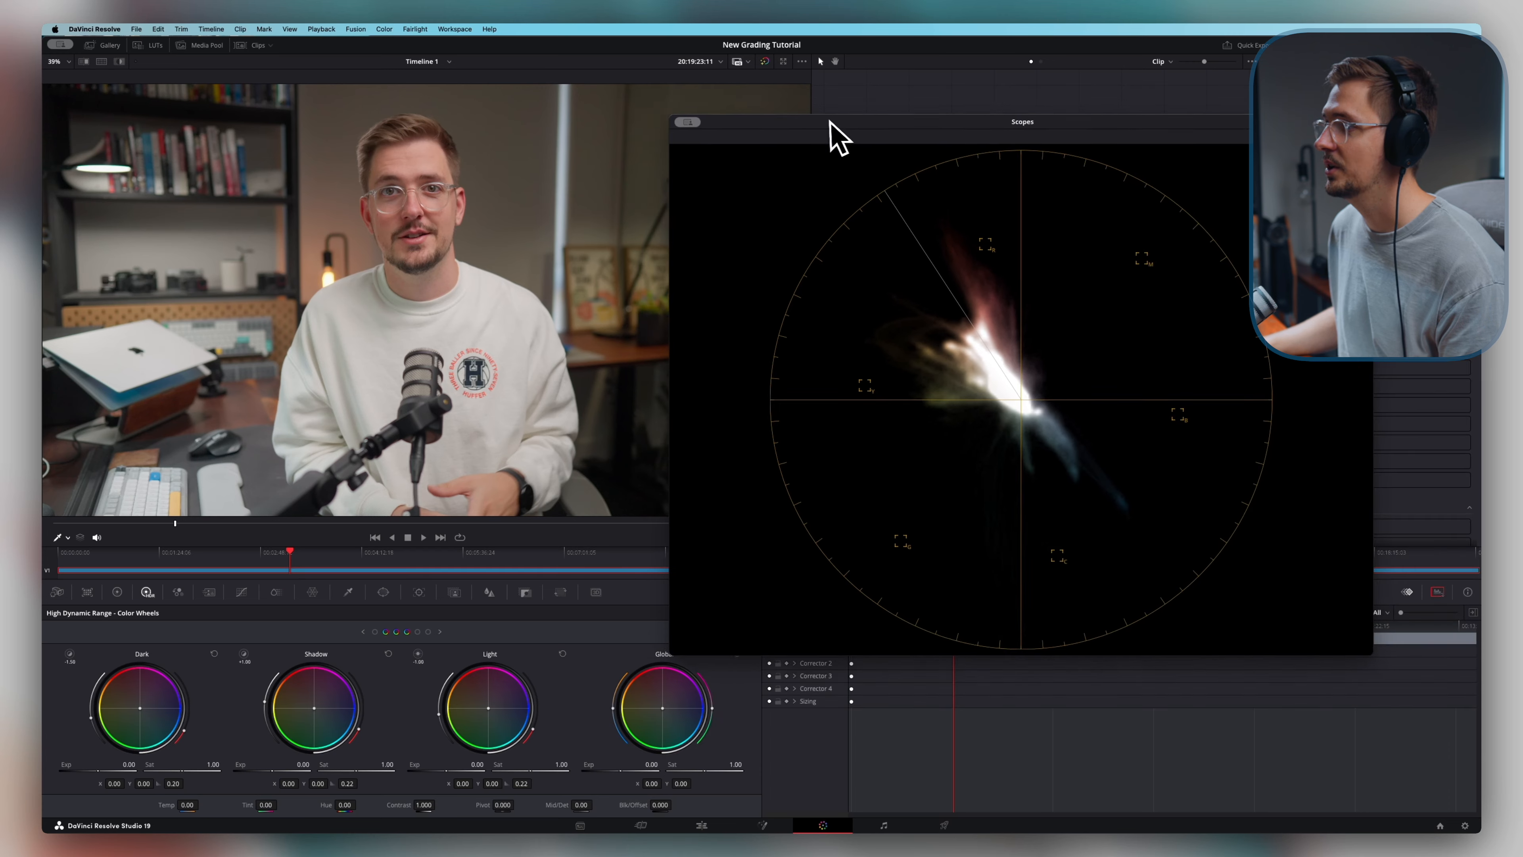
pyautogui.moveTo(827, 118)
pyautogui.mouseDown()
pyautogui.moveTo(788, 109)
pyautogui.moveTo(840, 110)
pyautogui.mouseUp()
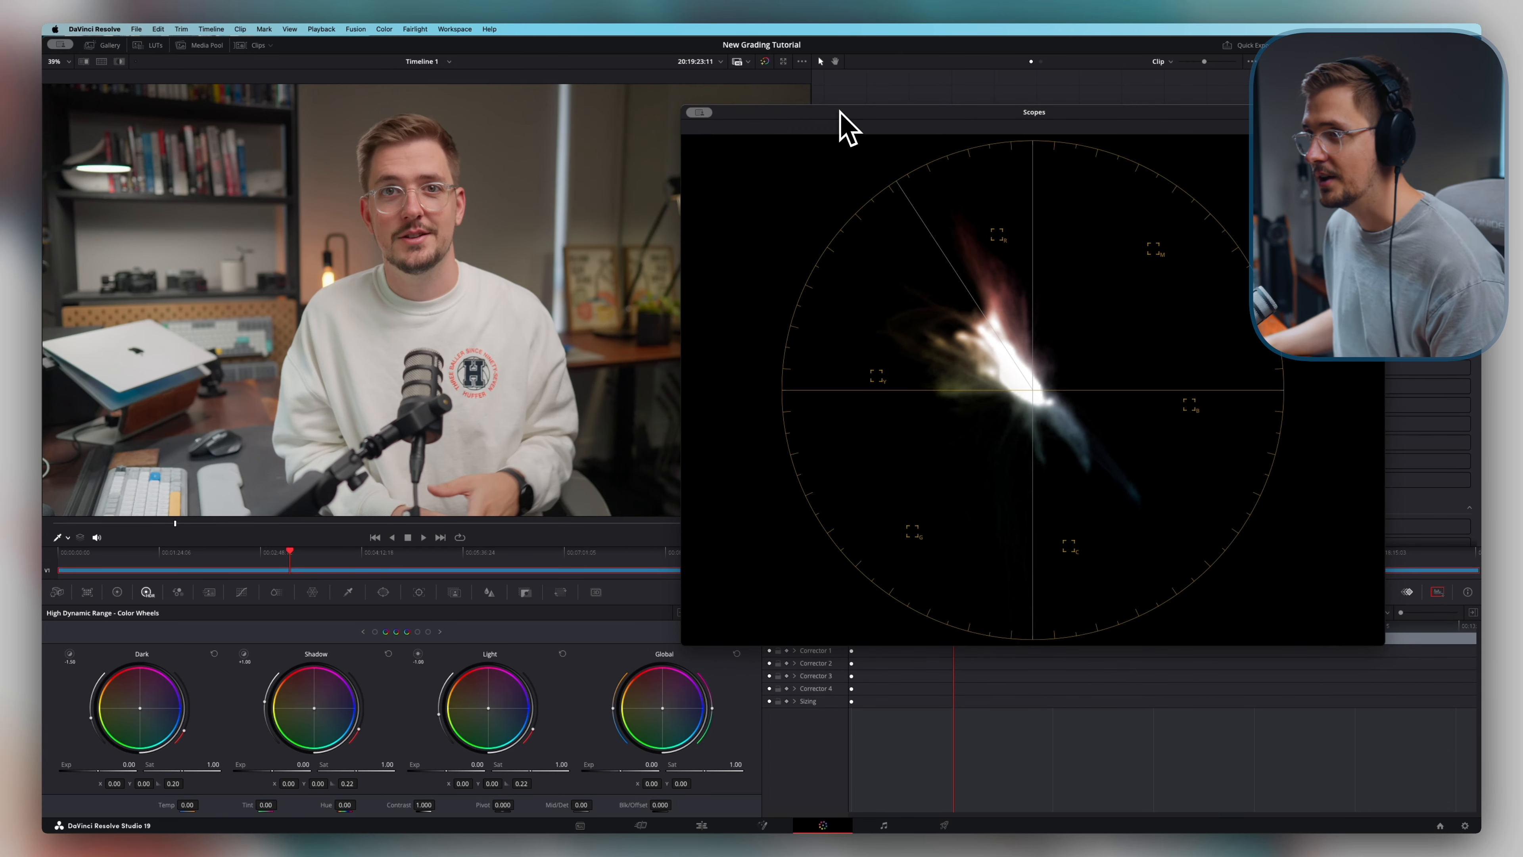
# - Set the viewer's on-screen control mode to Qualifier
pyautogui.click(66, 538)
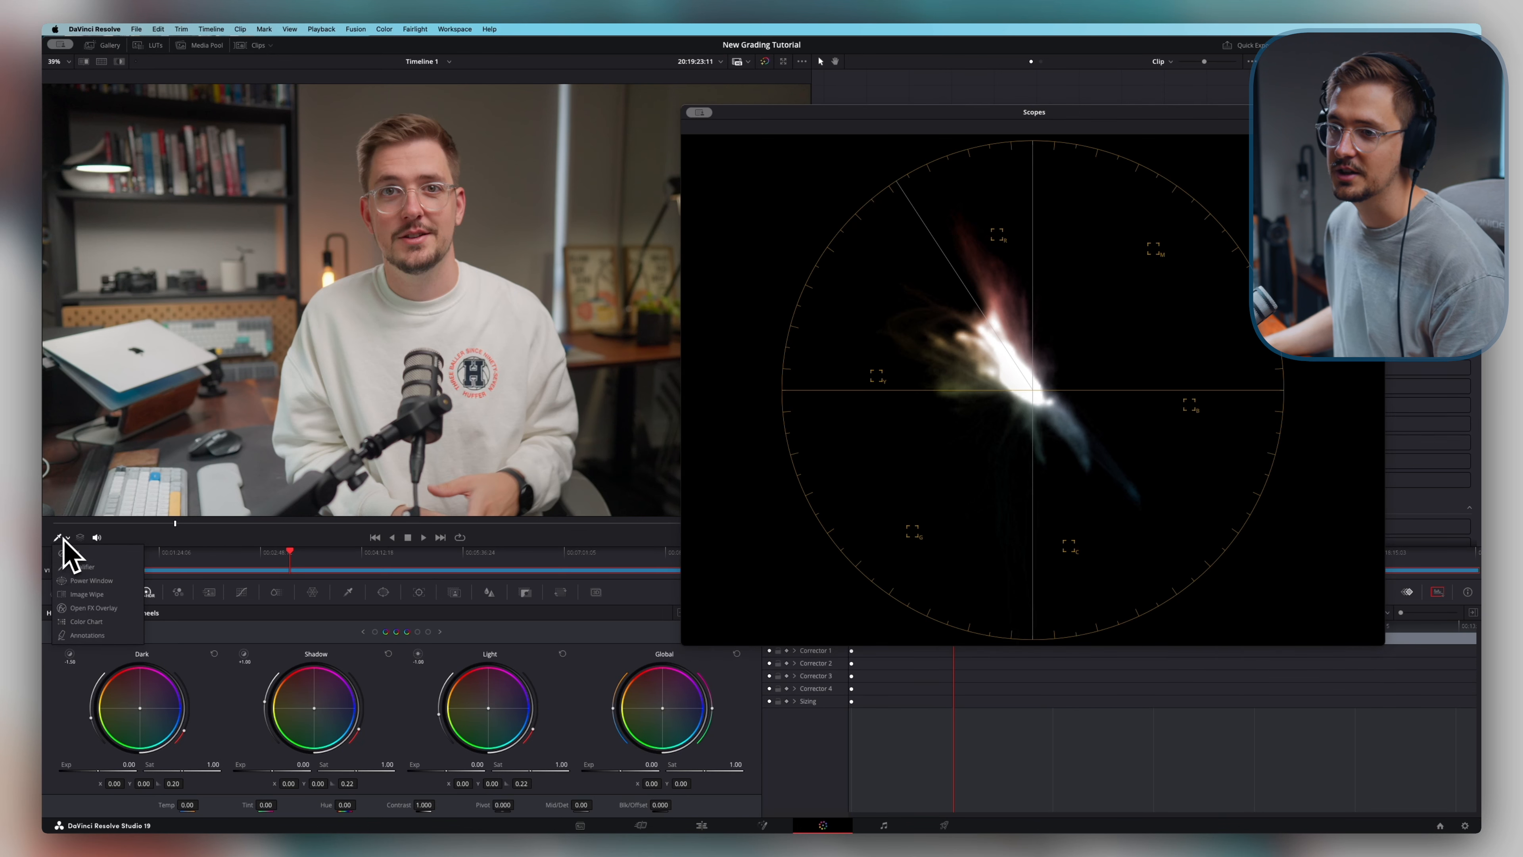
pyautogui.click(91, 567)
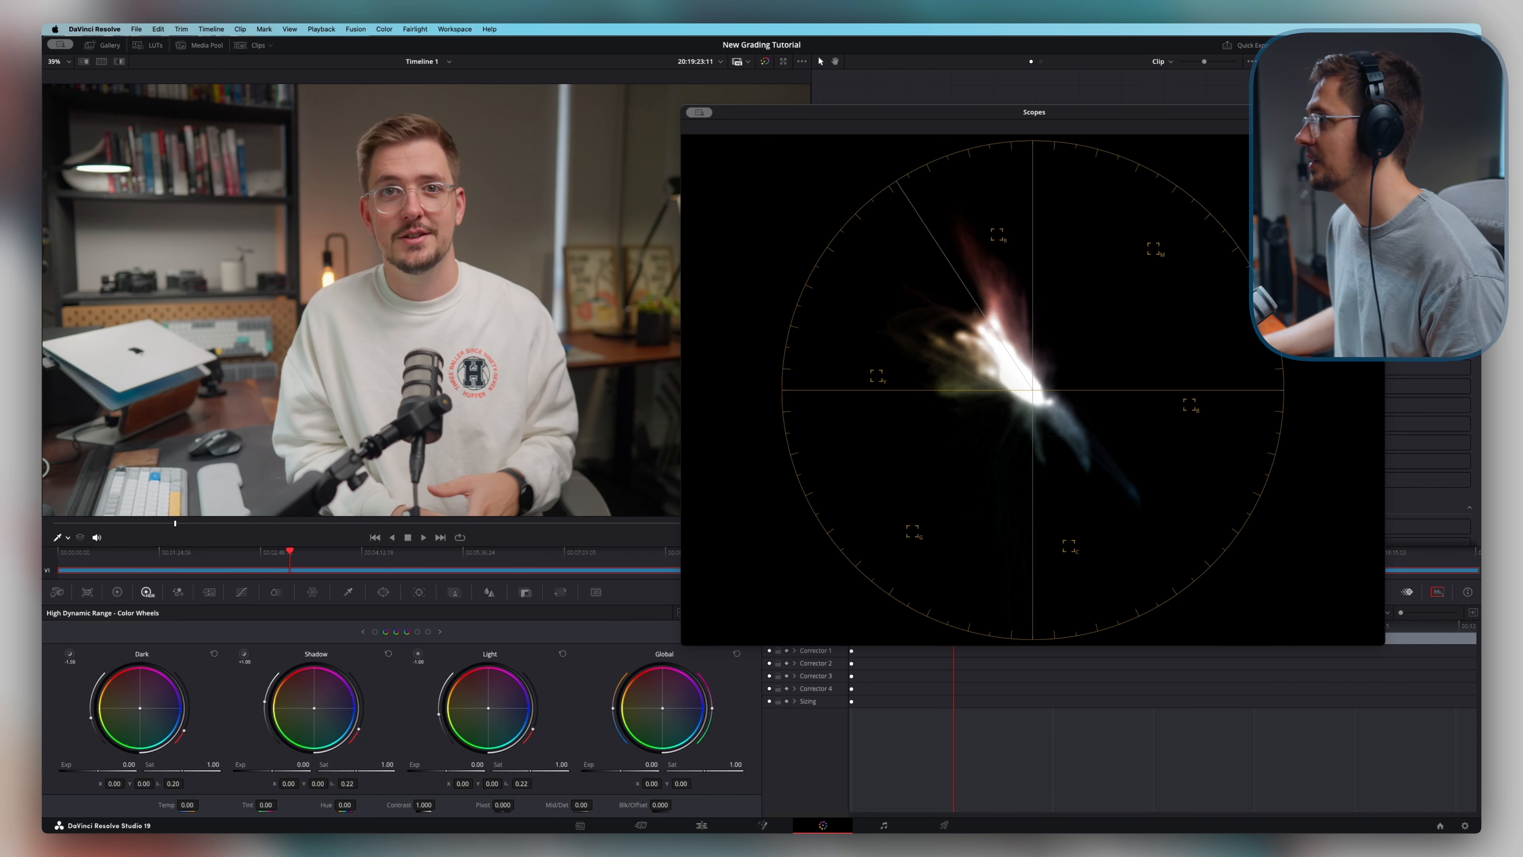
# - Compare the vectorscope with Show 2x Zoom off and on, leaving it and Show Skin Tone Indicator enabled, and sample the subject's forehead
pyautogui.click(1373, 126)
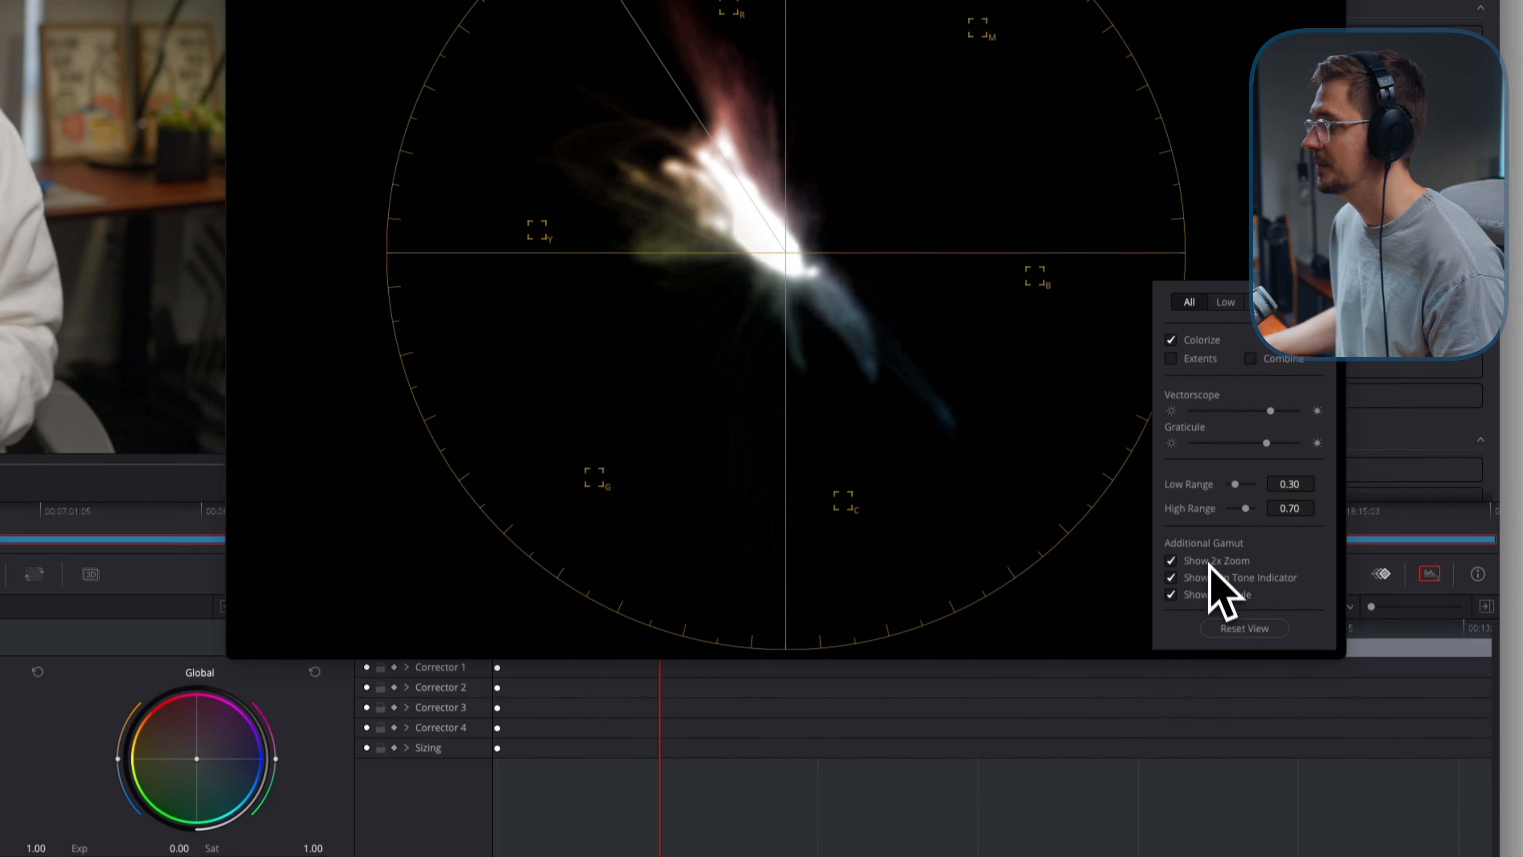
pyautogui.click(1215, 577)
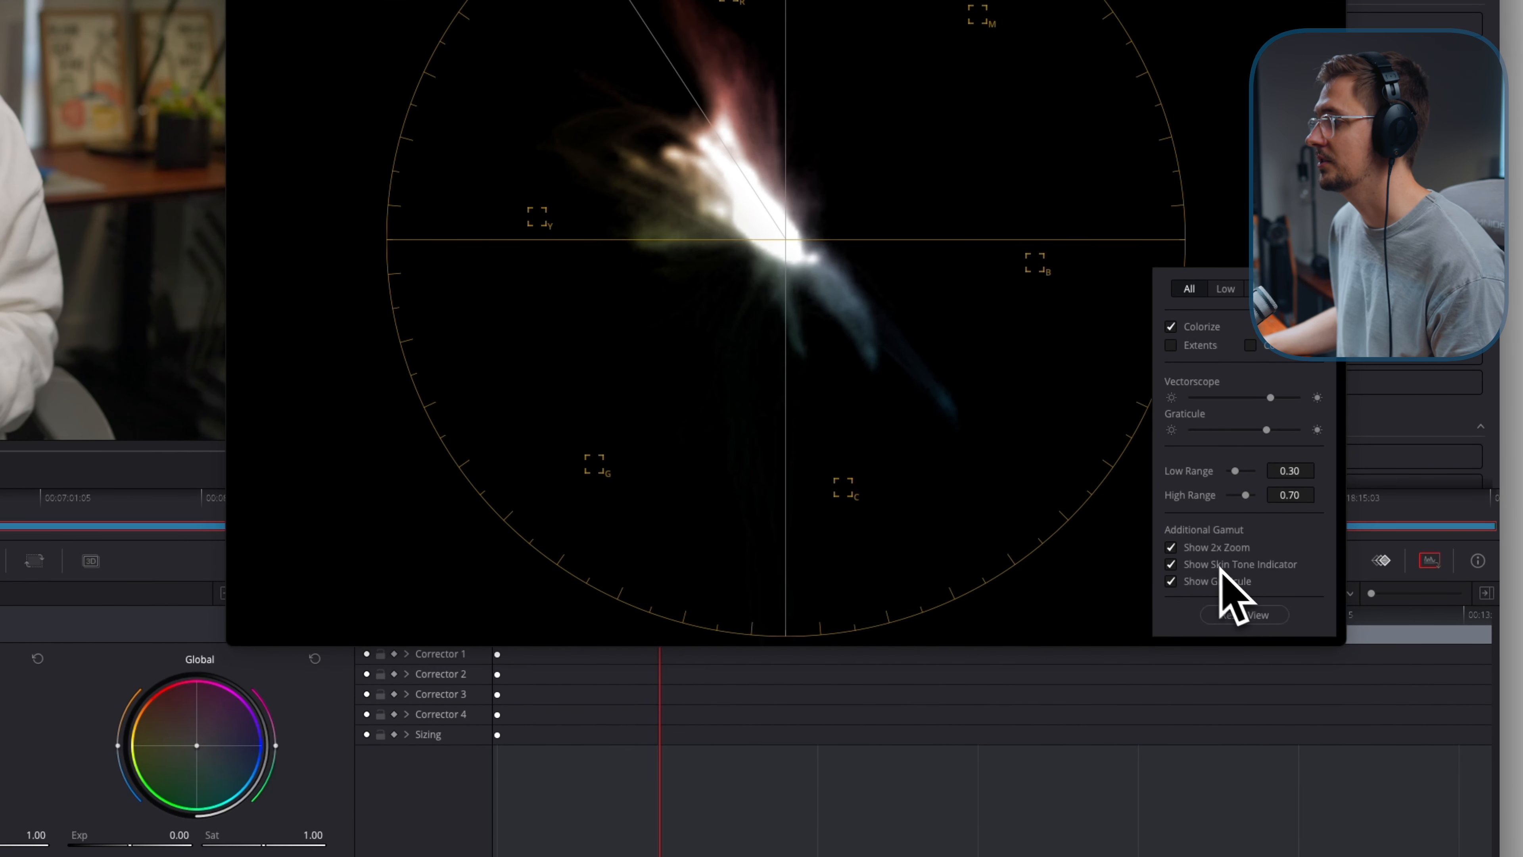
pyautogui.click(1234, 558)
pyautogui.click(1233, 551)
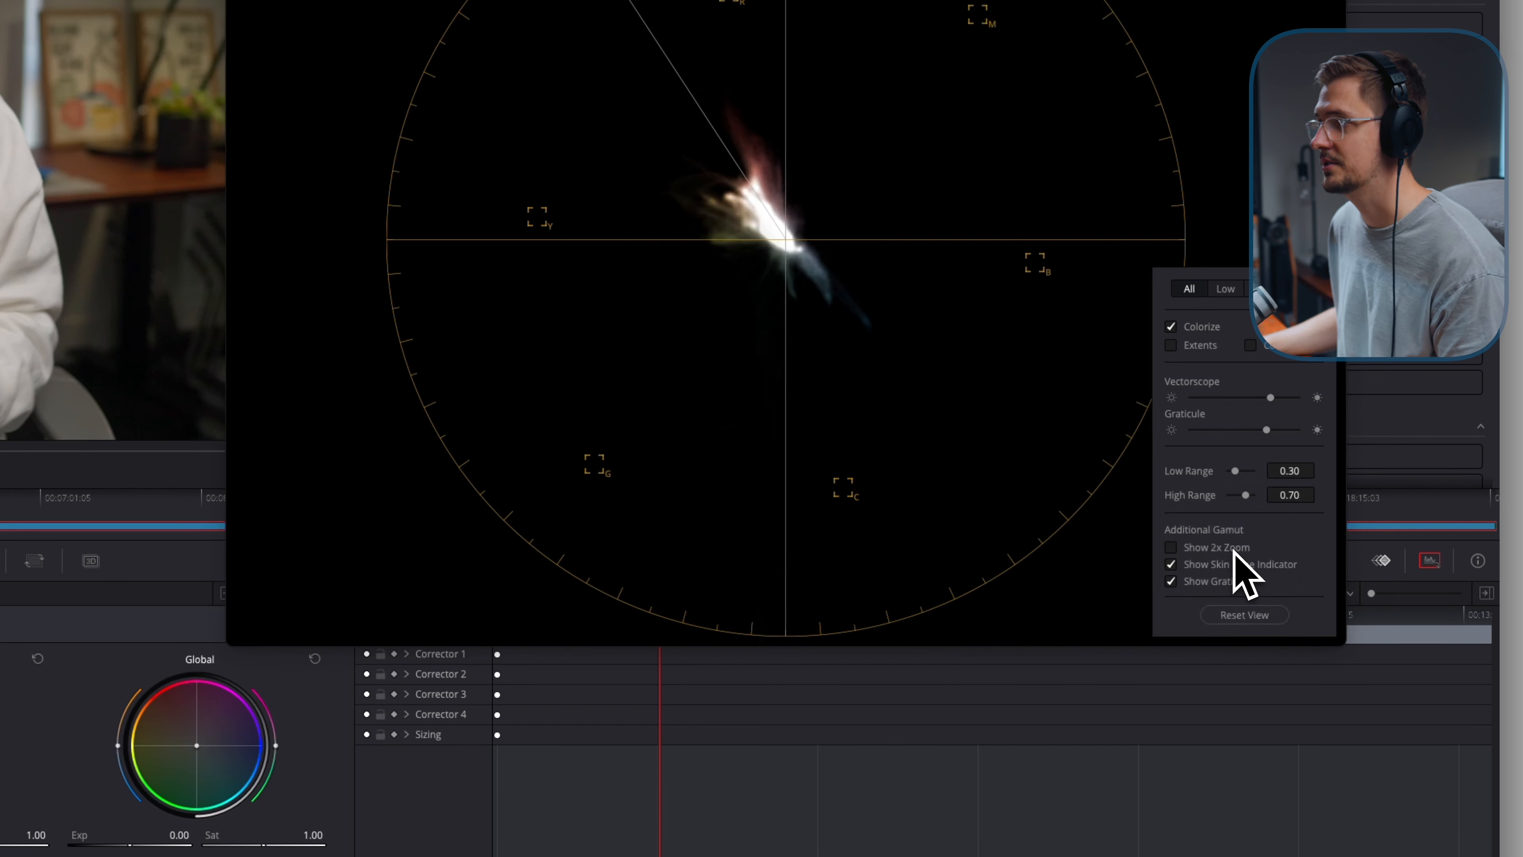
pyautogui.click(1233, 551)
pyautogui.click(1235, 551)
pyautogui.click(1235, 551)
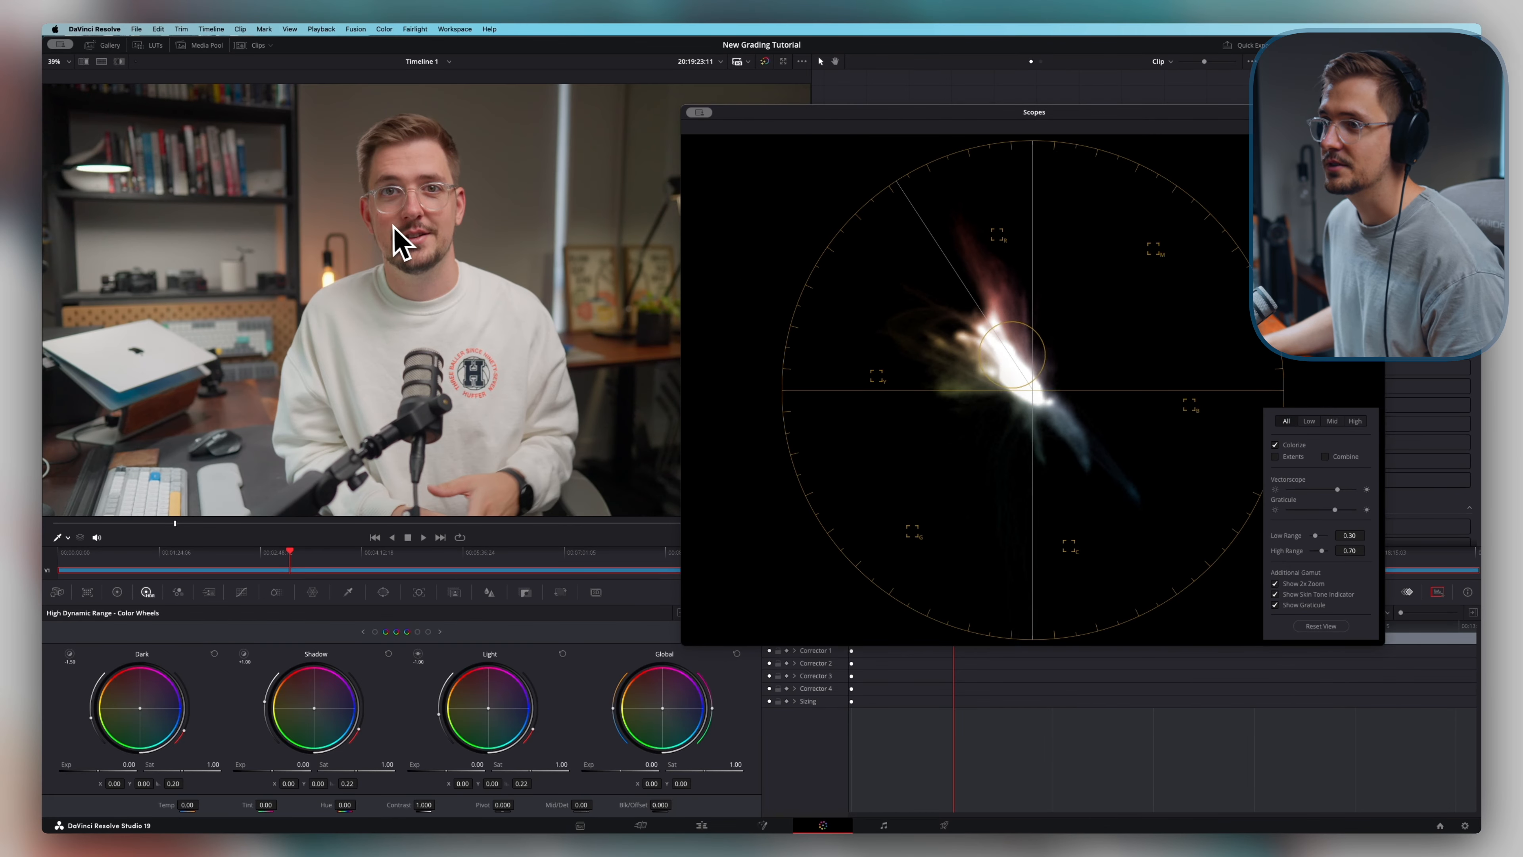
pyautogui.click(400, 185)
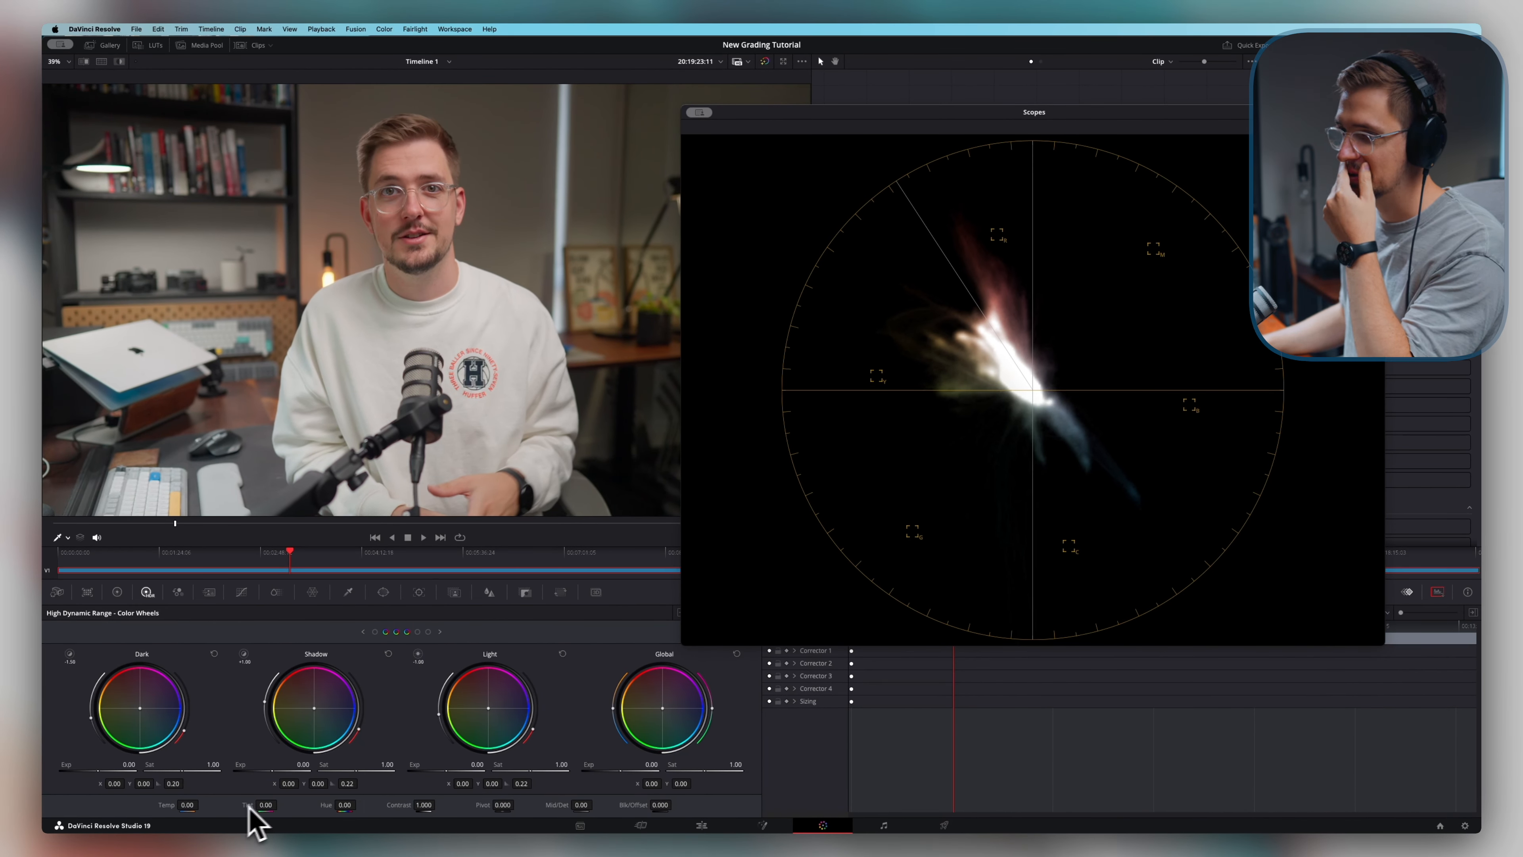
# - Adjust the Correction node's white balance to Temp -731.20 and Tint -3.32, checking the forehead against the vectorscope's skin tone line
pyautogui.moveTo(192, 804); pyautogui.dragTo(284, 804)
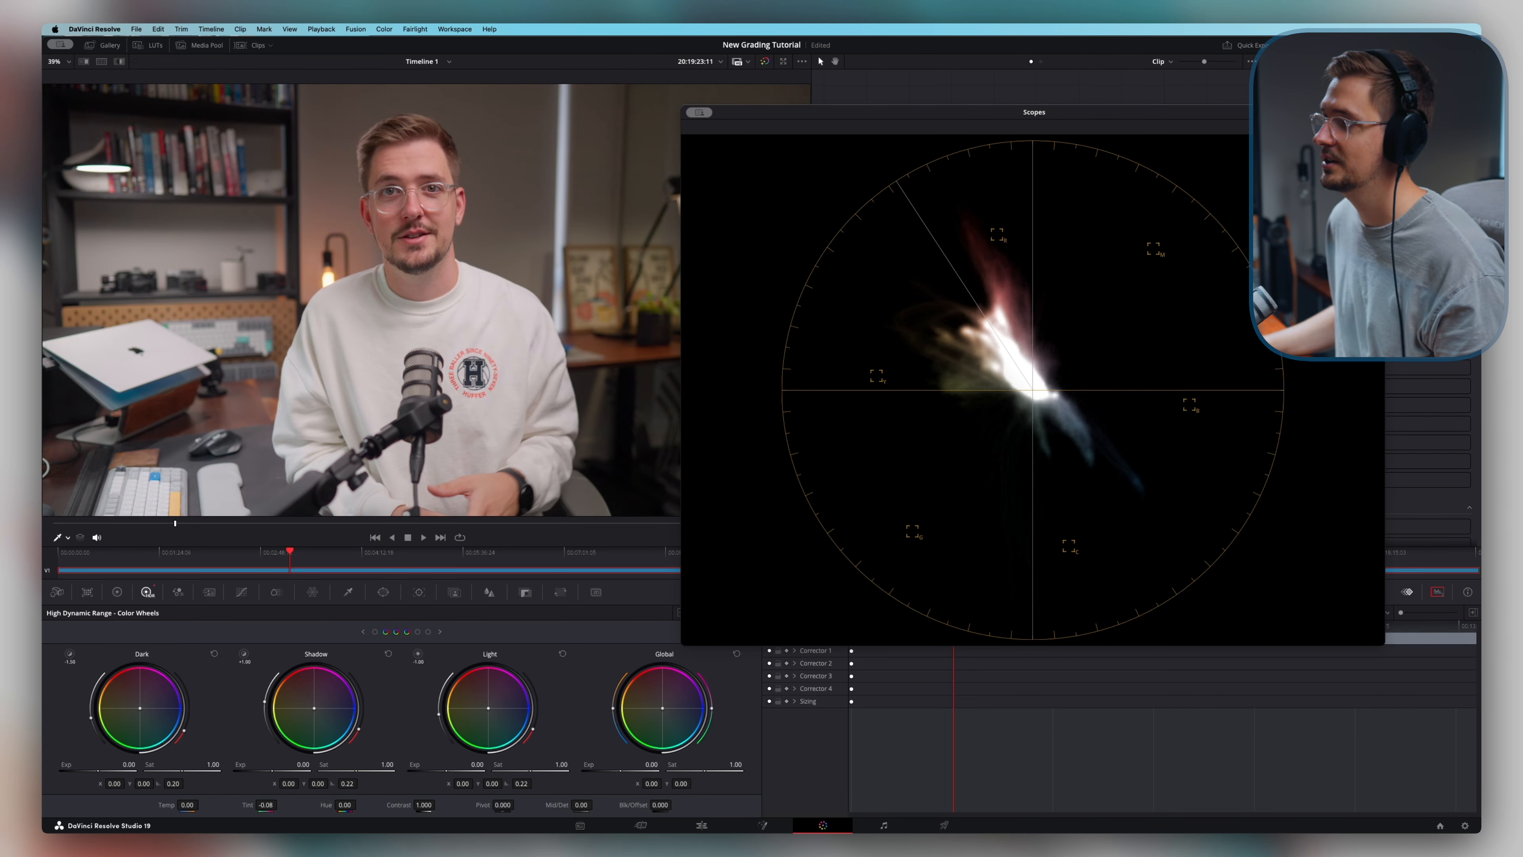
pyautogui.moveTo(280, 804); pyautogui.dragTo(275, 805)
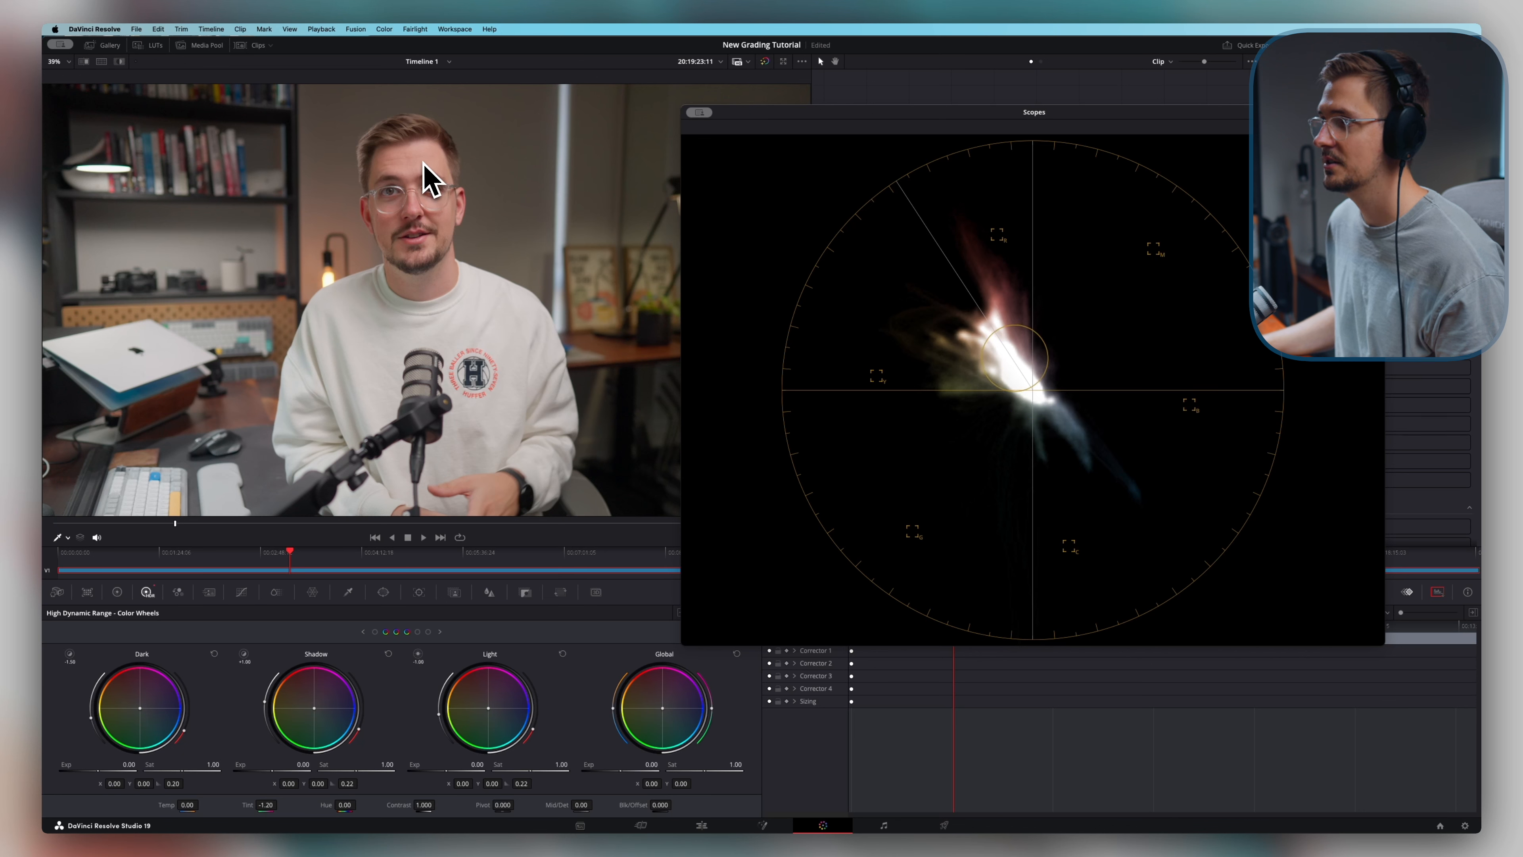
pyautogui.moveTo(271, 802); pyautogui.dragTo(280, 805)
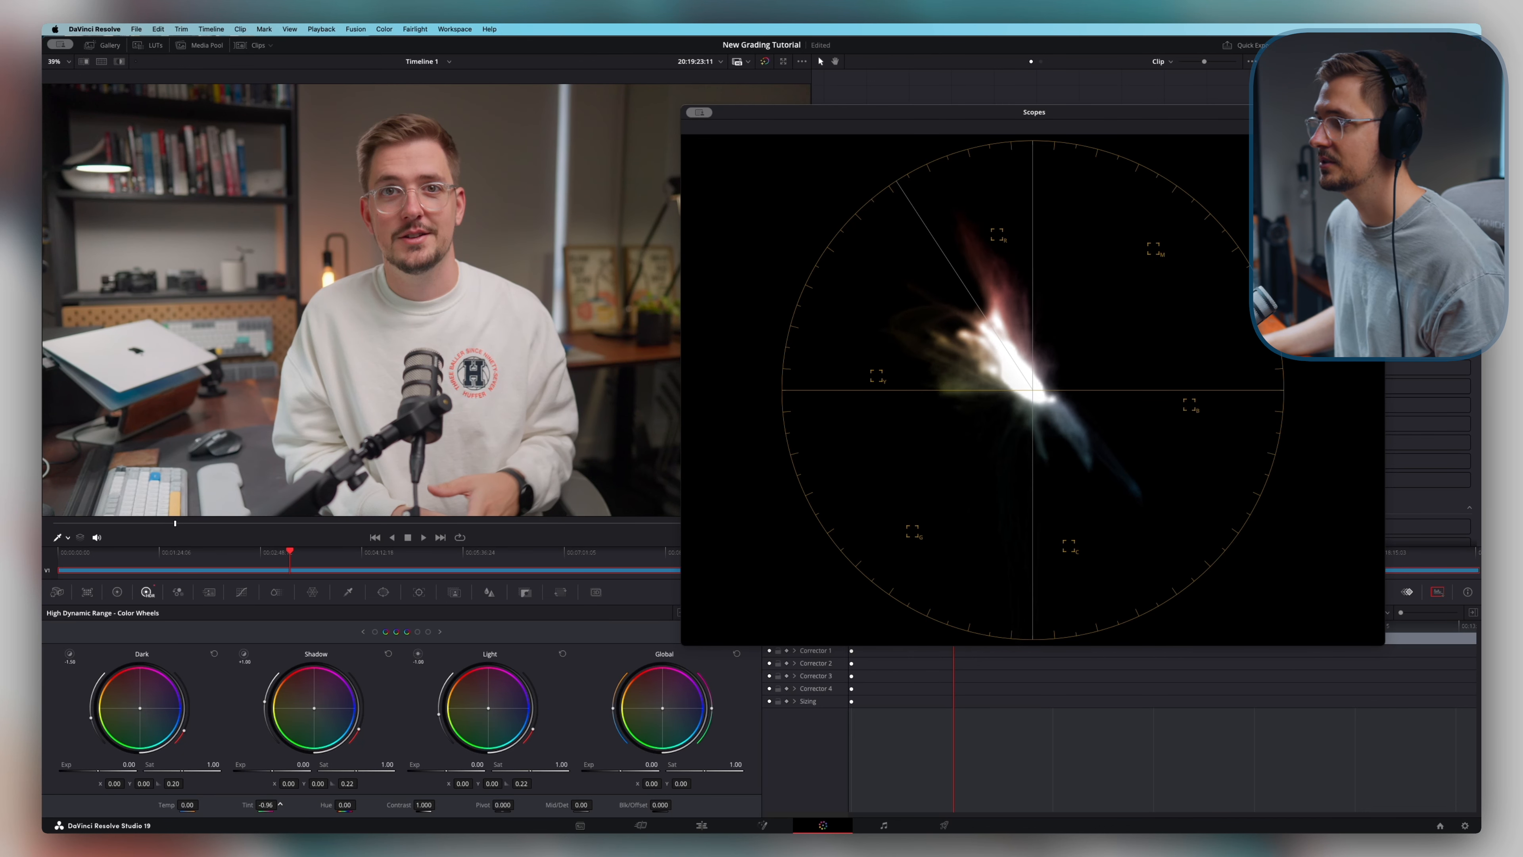
pyautogui.moveTo(188, 805); pyautogui.dragTo(144, 804)
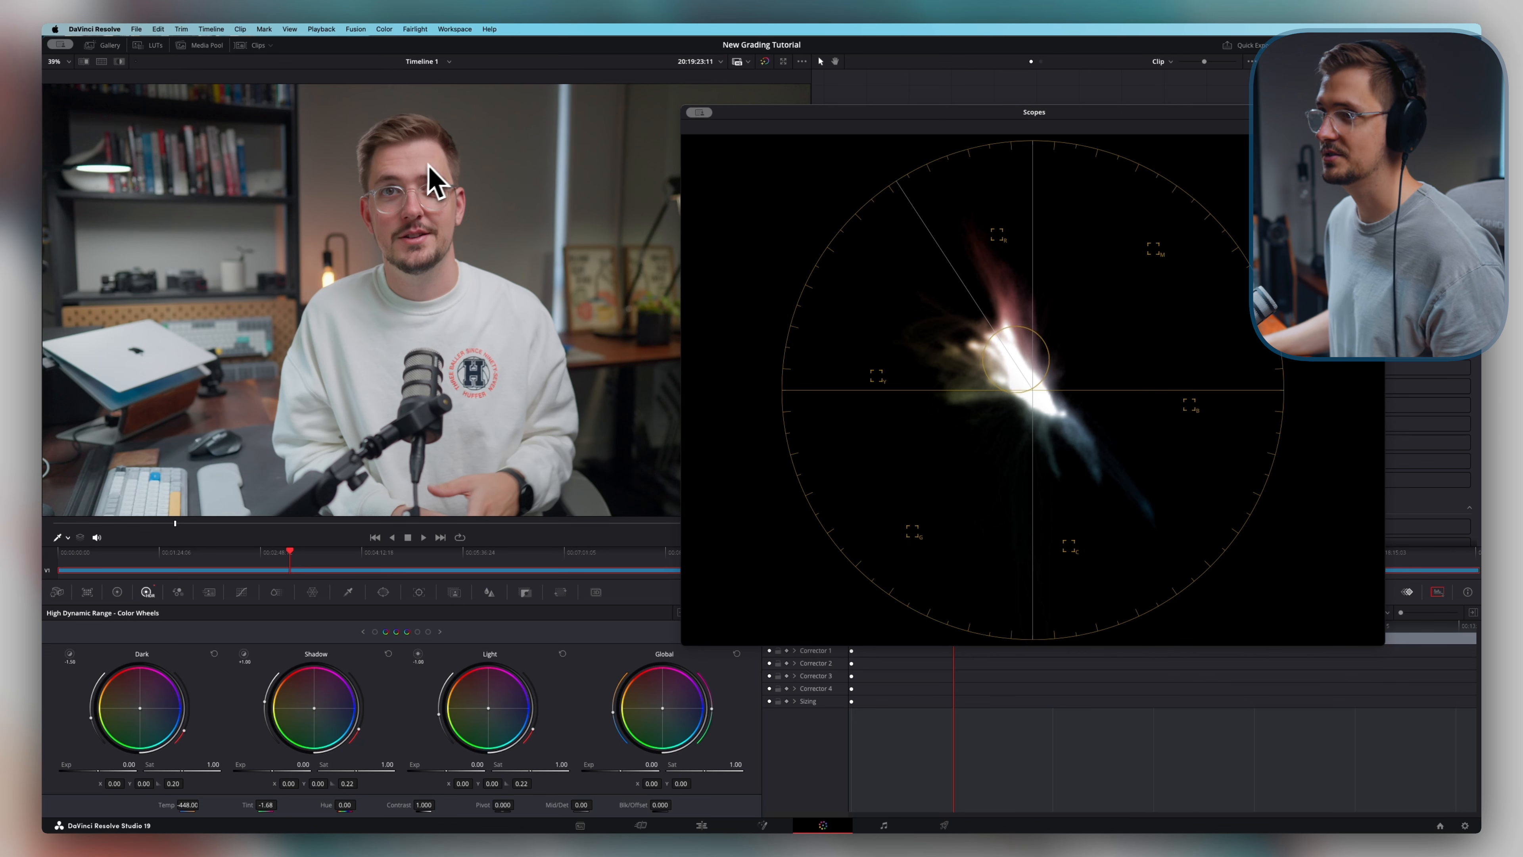
pyautogui.moveTo(267, 805)
pyautogui.mouseDown()
pyautogui.moveTo(280, 804)
pyautogui.moveTo(266, 805)
pyautogui.mouseUp()
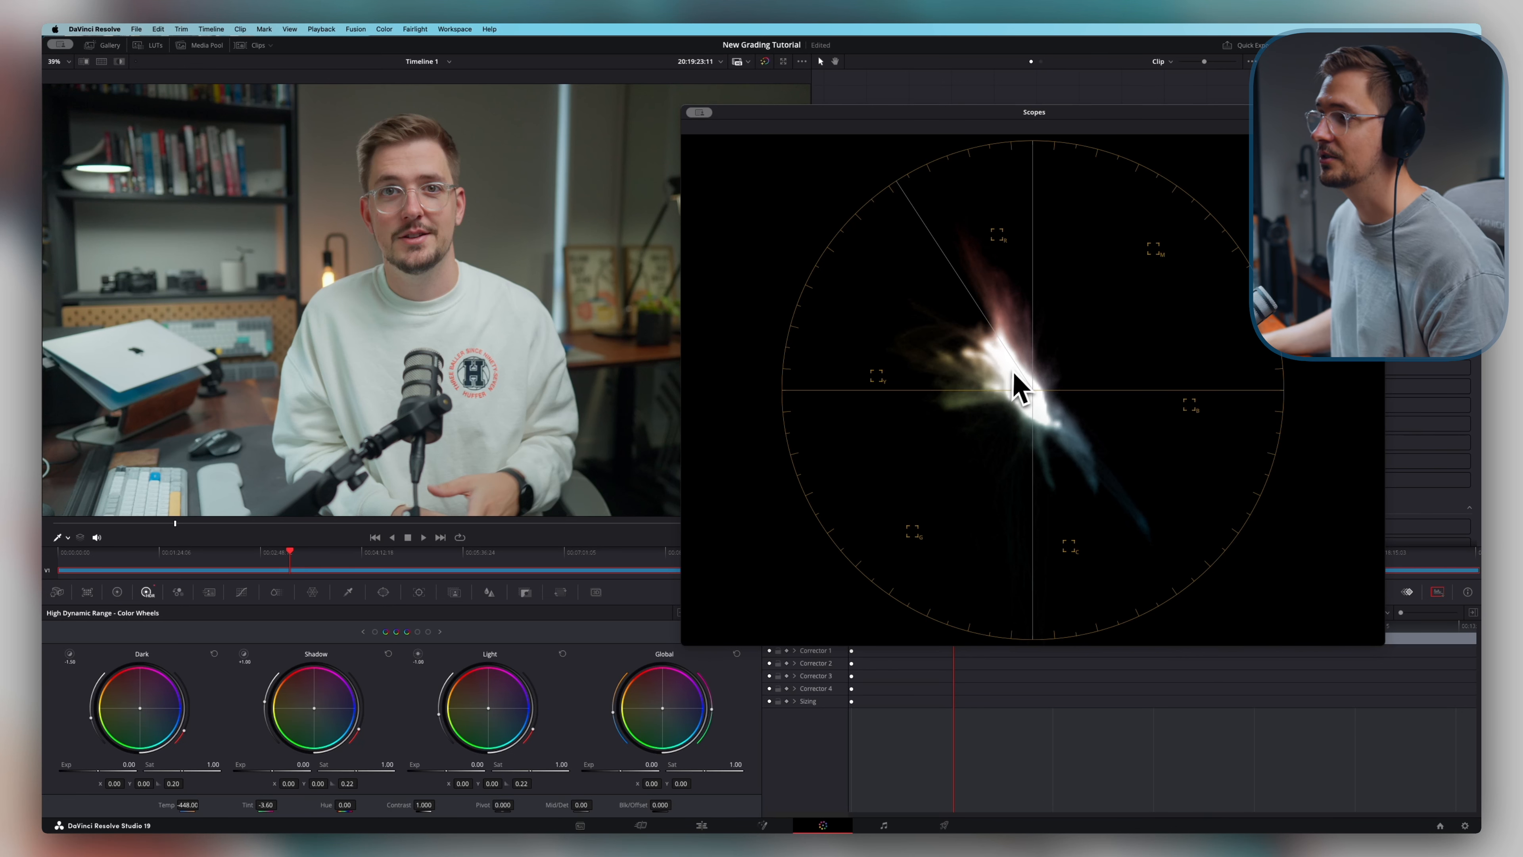
pyautogui.moveTo(187, 806); pyautogui.dragTo(201, 805)
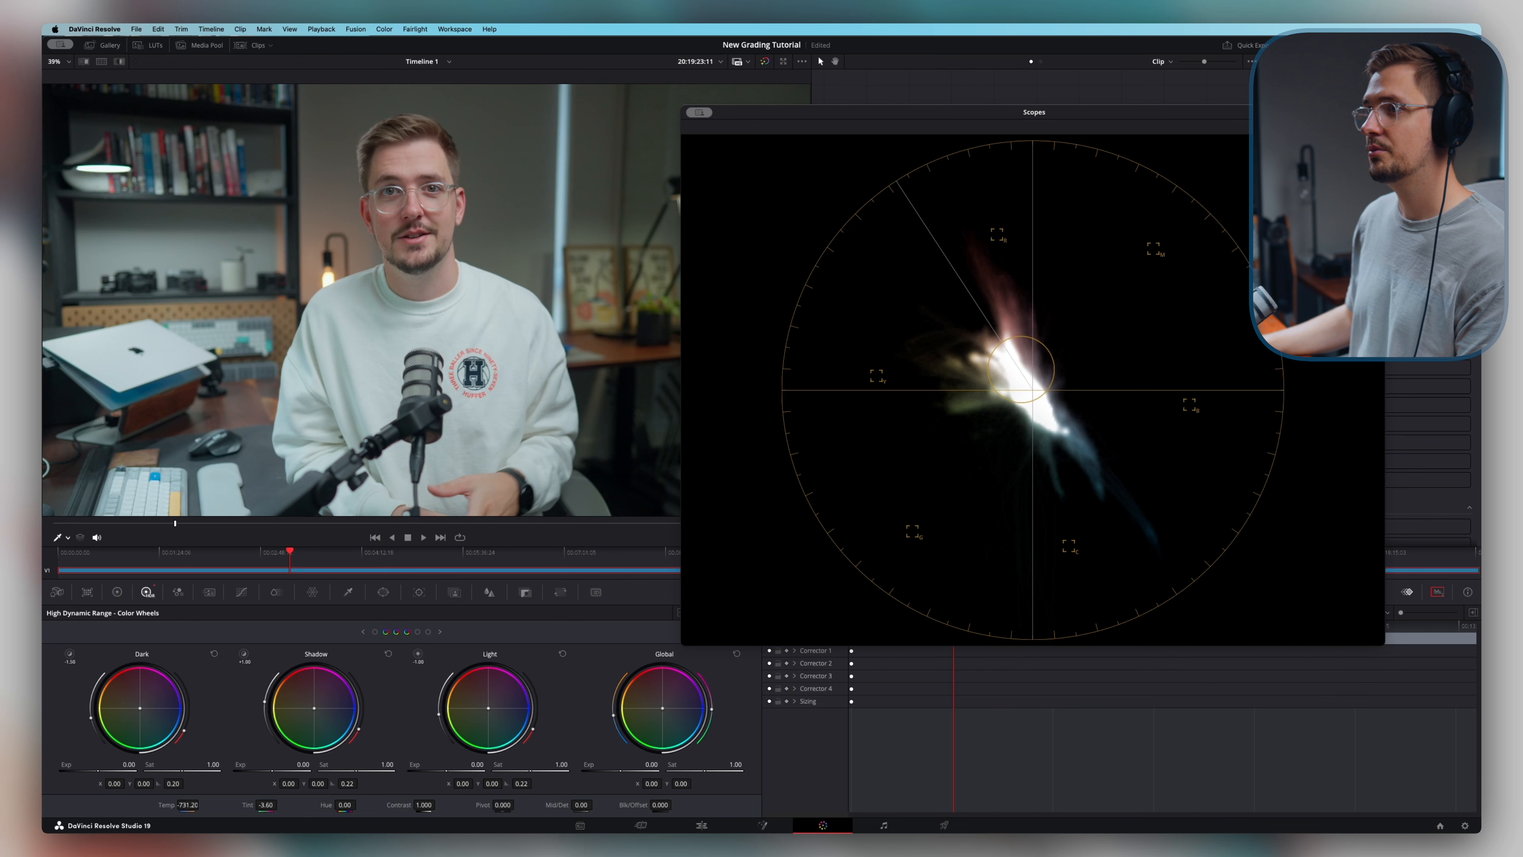
pyautogui.moveTo(266, 805); pyautogui.dragTo(280, 804)
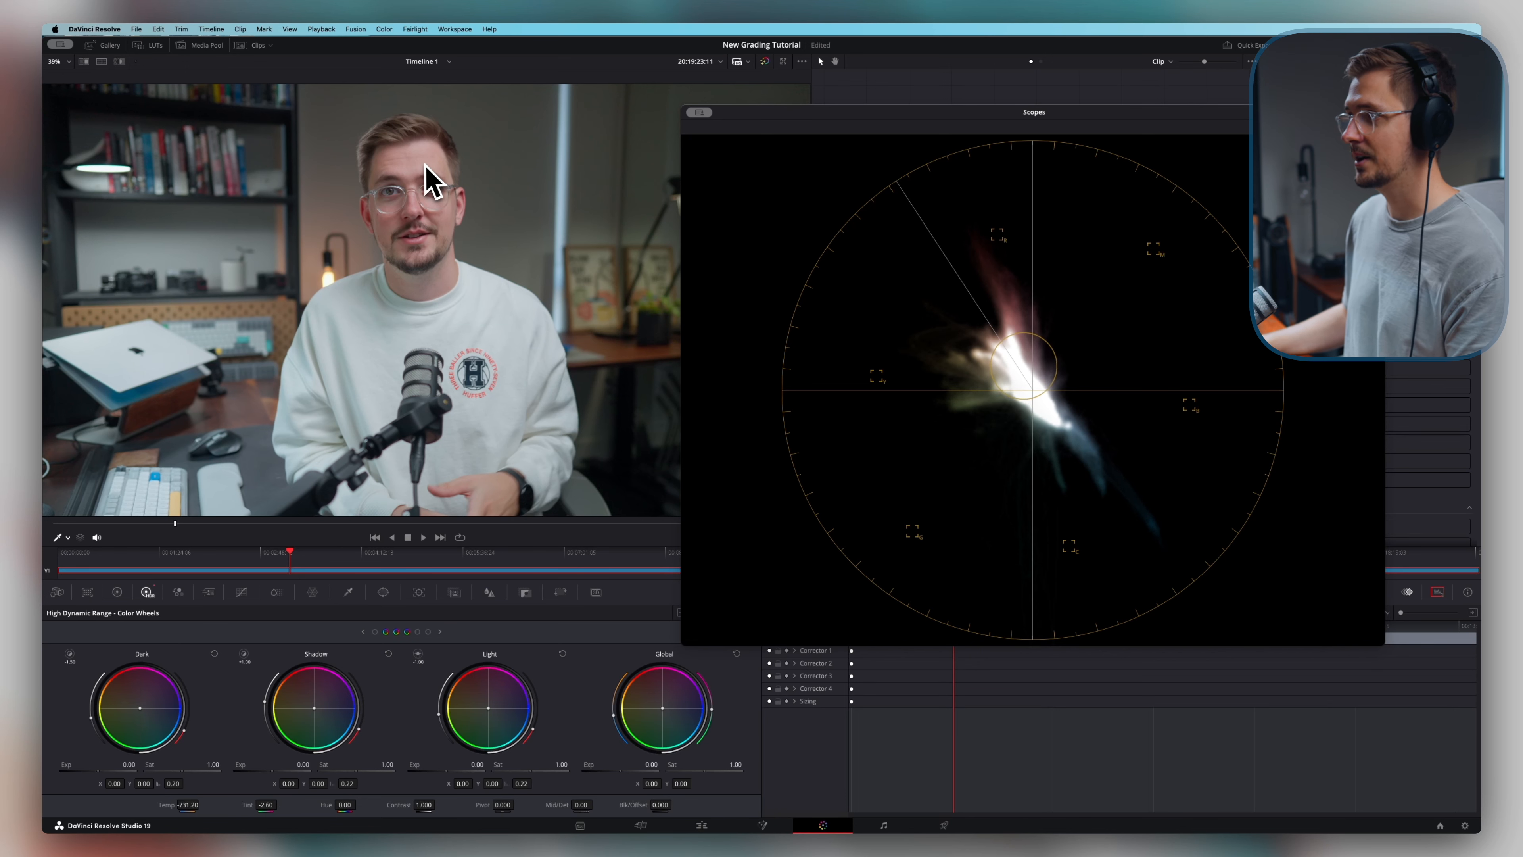
pyautogui.moveTo(266, 804); pyautogui.dragTo(257, 804)
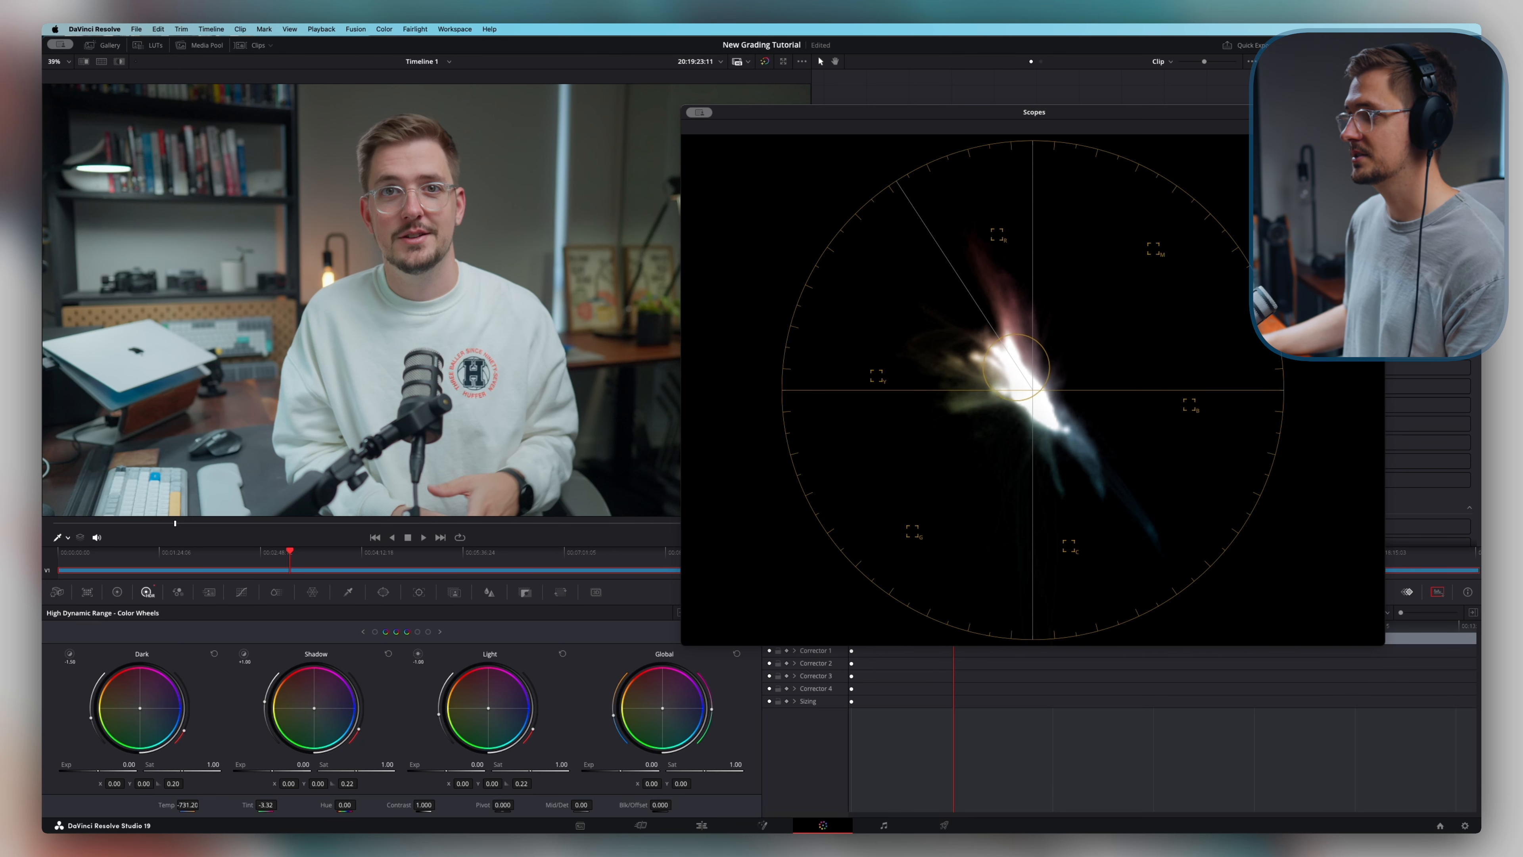
# - Move the scopes window clear of the Correction node and compare the image with that node disabled and enabled
pyautogui.moveTo(792, 113); pyautogui.dragTo(916, 352)
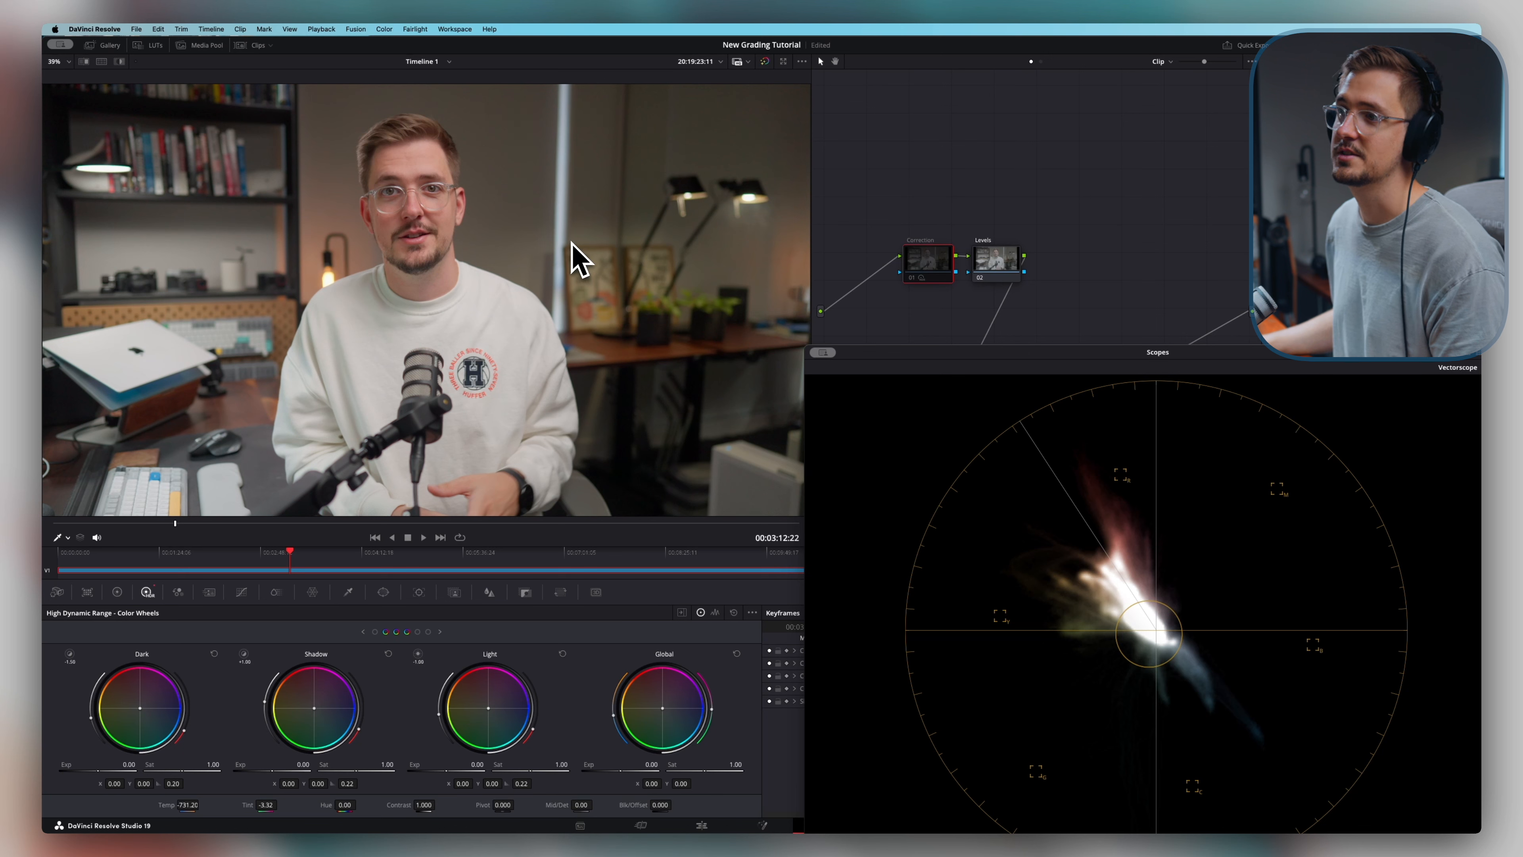
pyautogui.press('super+d')
pyautogui.press('super+d')
pyautogui.press('super+d')
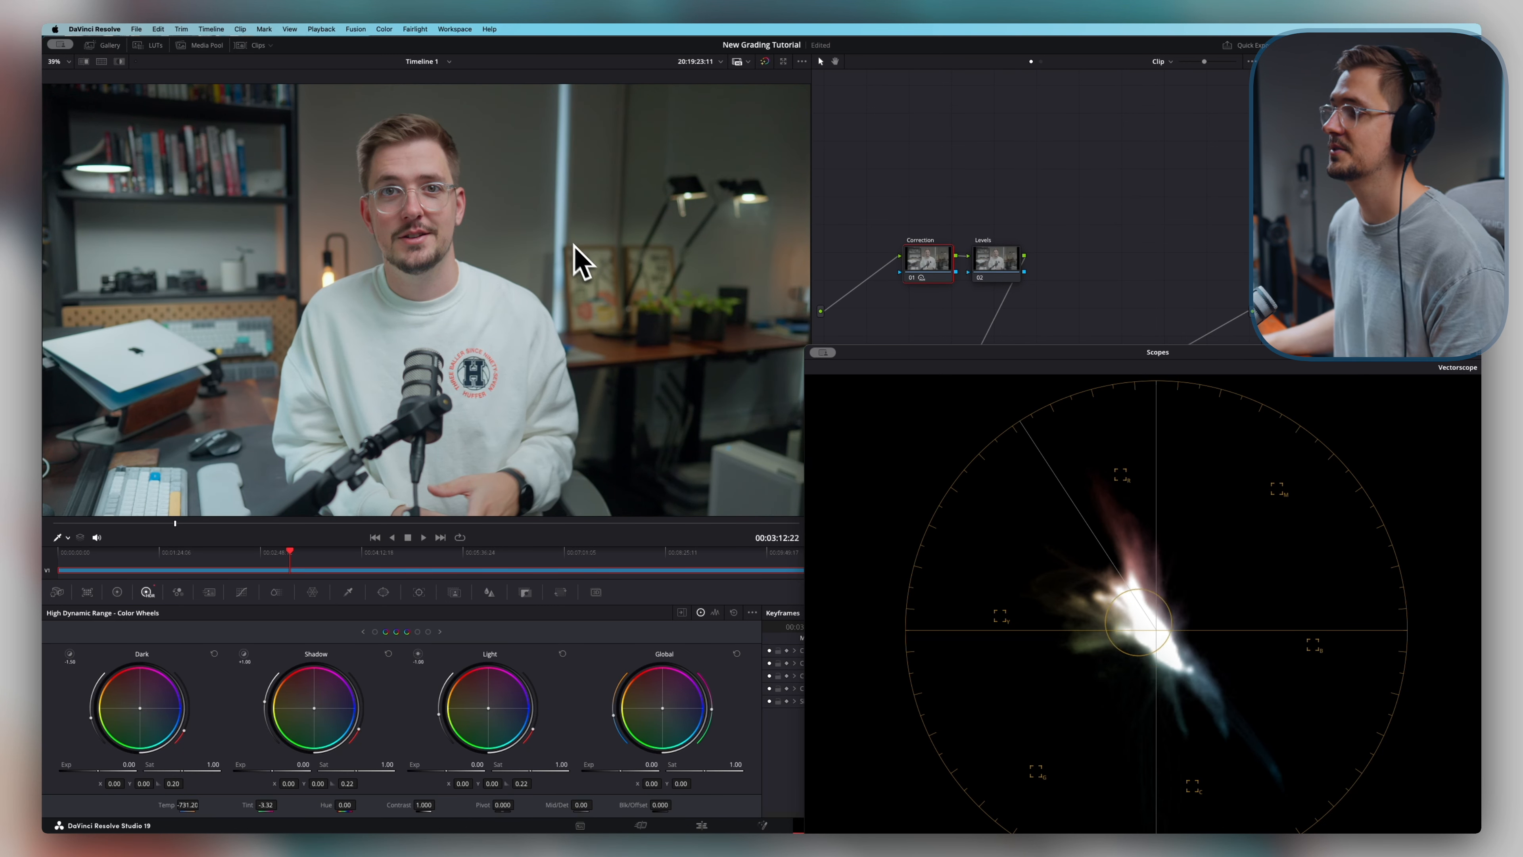
pyautogui.press('super+d')
pyautogui.press('super+d')
pyautogui.press('super+d')
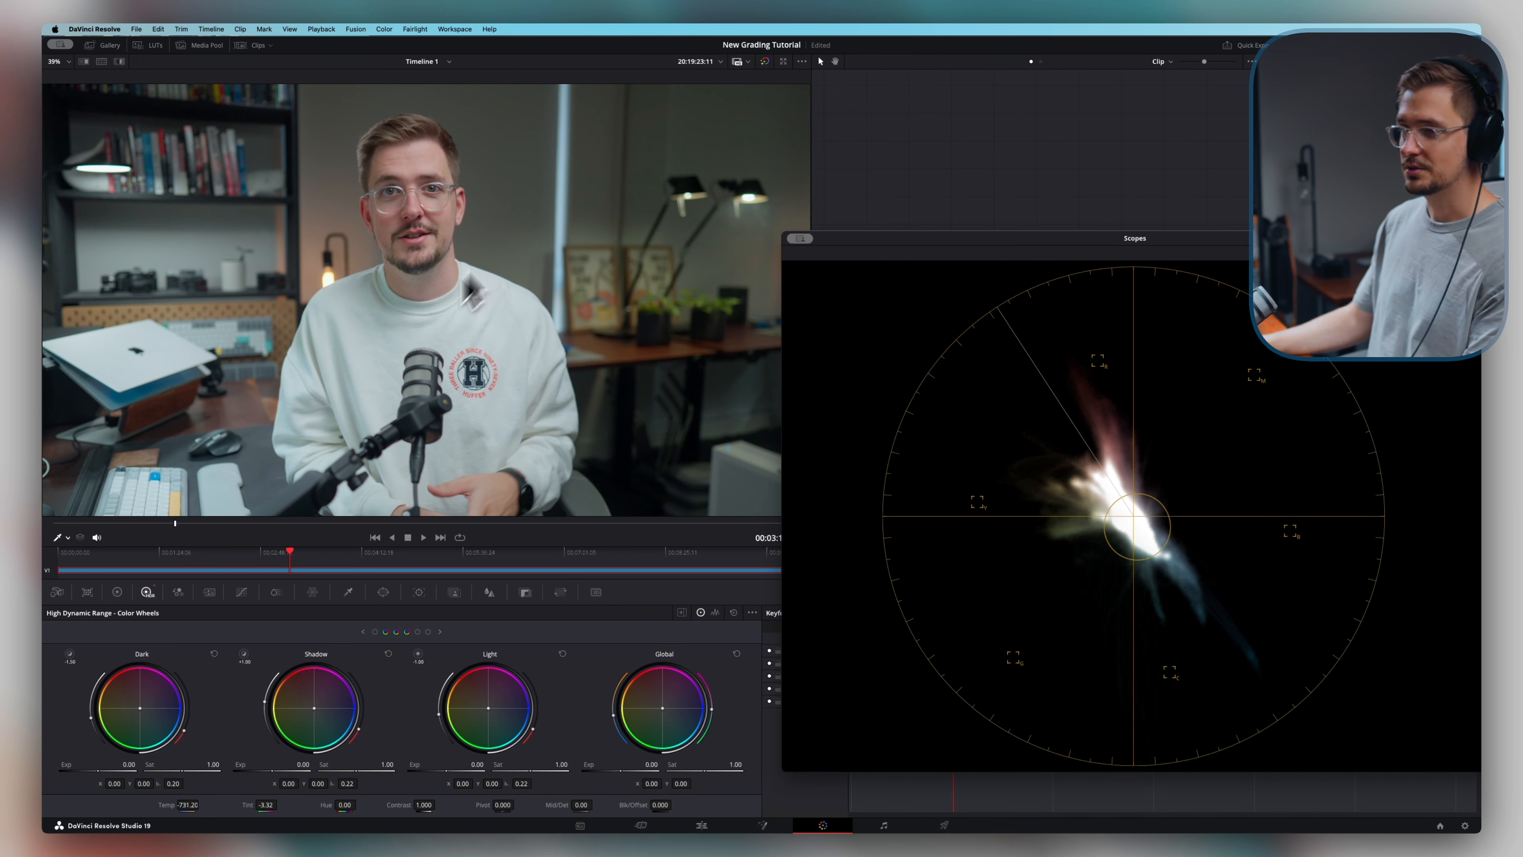
# - Refine the Correction node's white balance to Temp -494.40 and Tint -2.92, and disable the node for comparison
pyautogui.moveTo(187, 804); pyautogui.dragTo(283, 811)
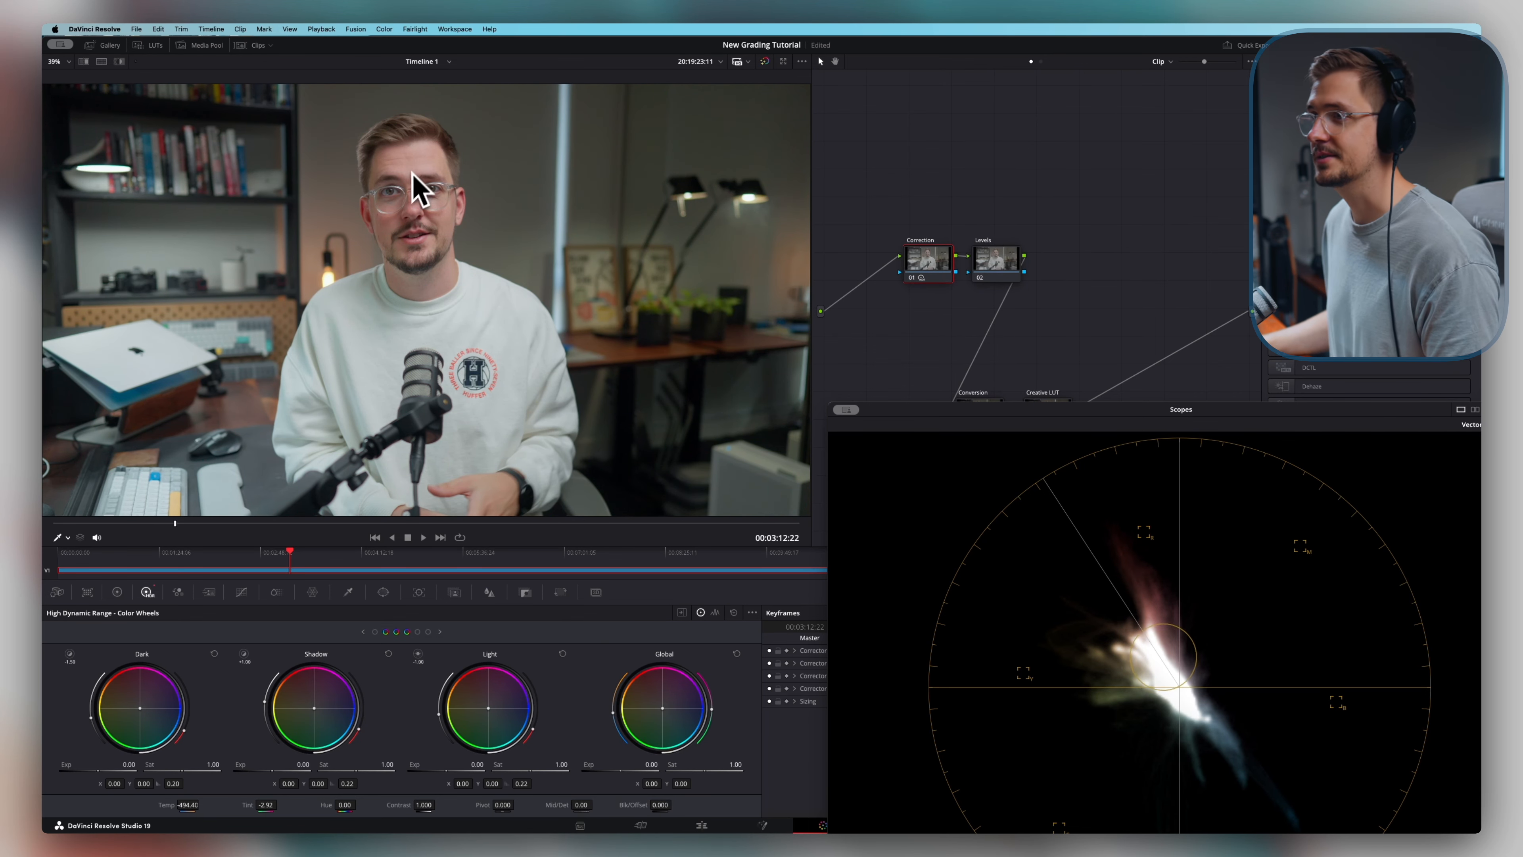
pyautogui.press('super+d')
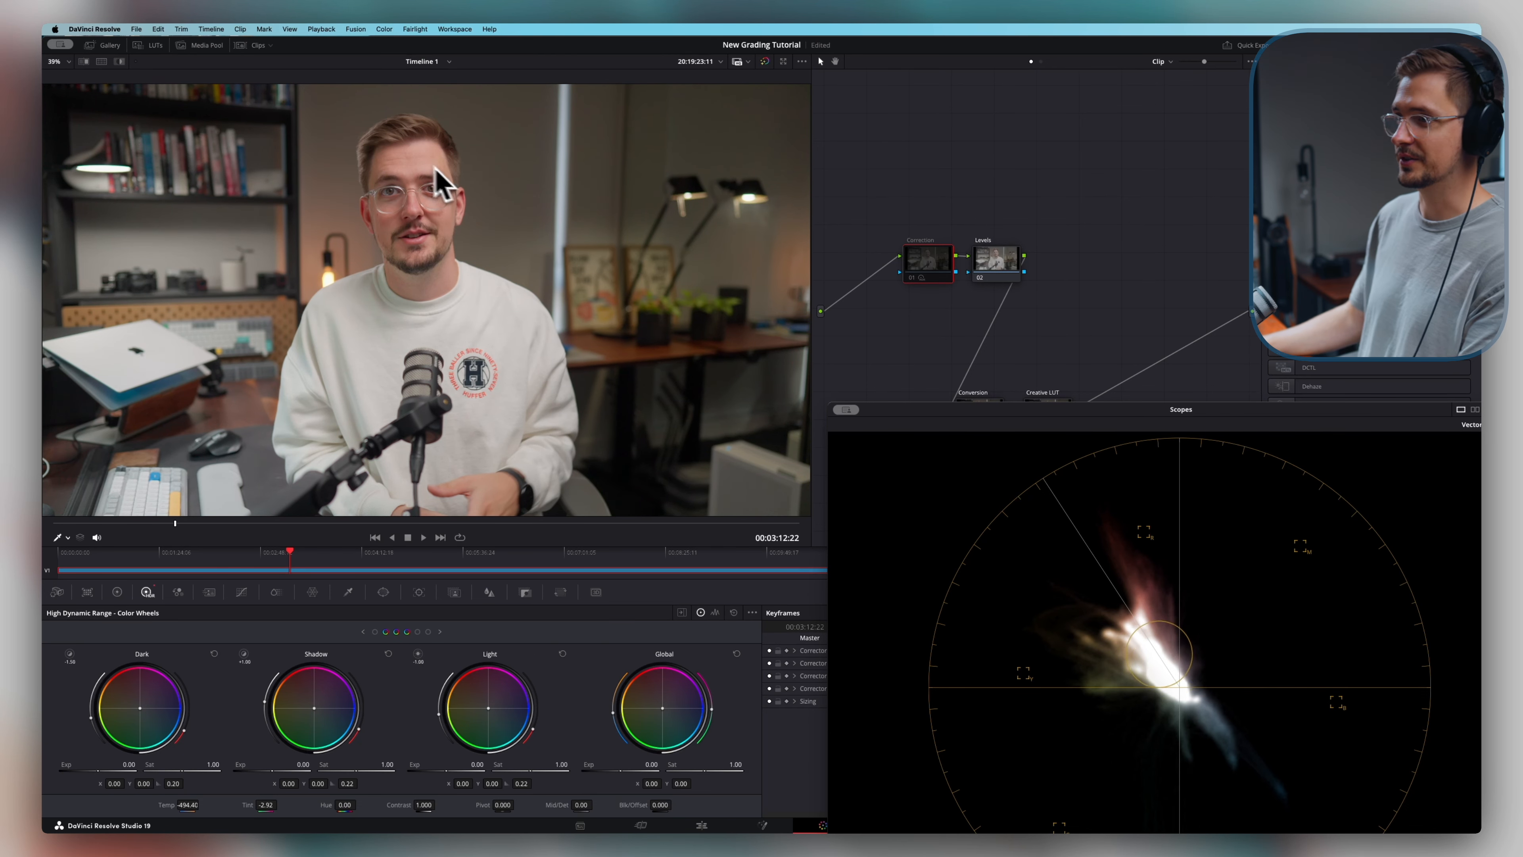
# - Re-enable the Correction node and close the floating scopes window
pyautogui.press('super+d')
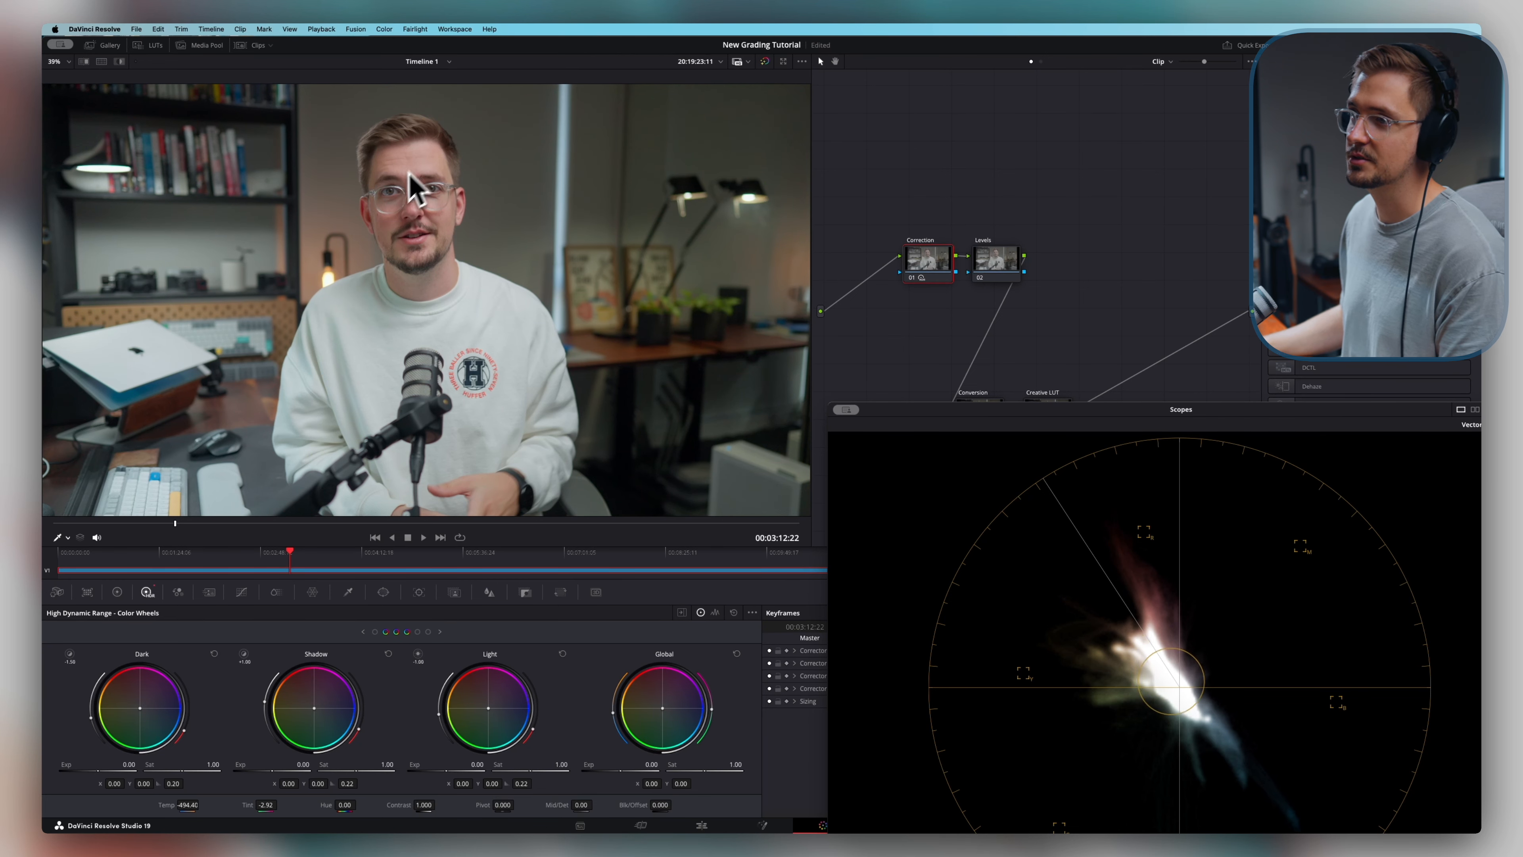
pyautogui.click(746, 233)
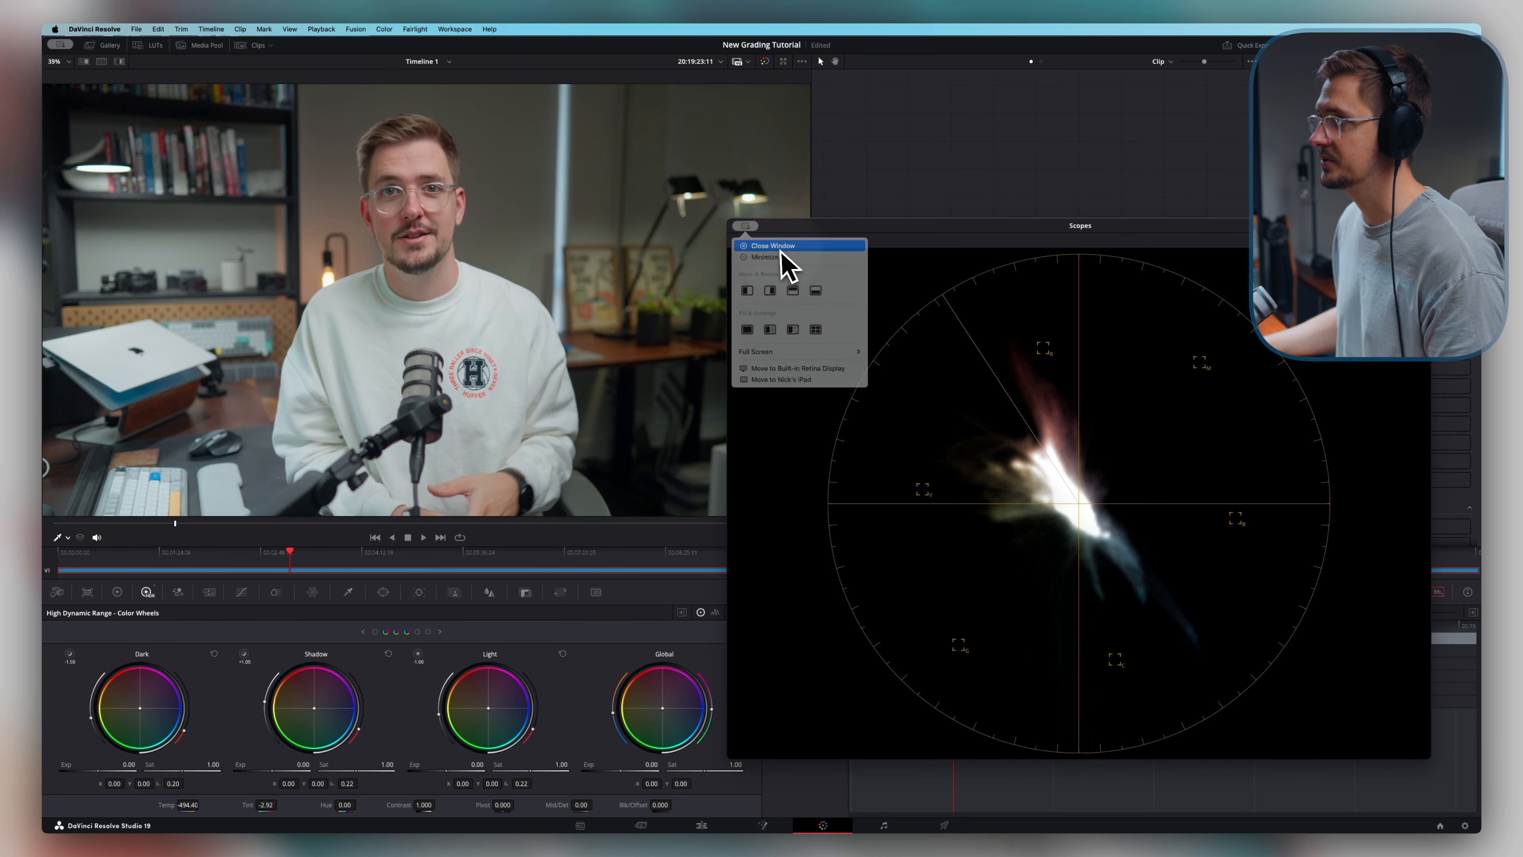
pyautogui.click(781, 248)
# - Select the Levels node and switch the scope from Vectorscope to Waveform, shown in the enlarged scopes window
pyautogui.click(997, 267)
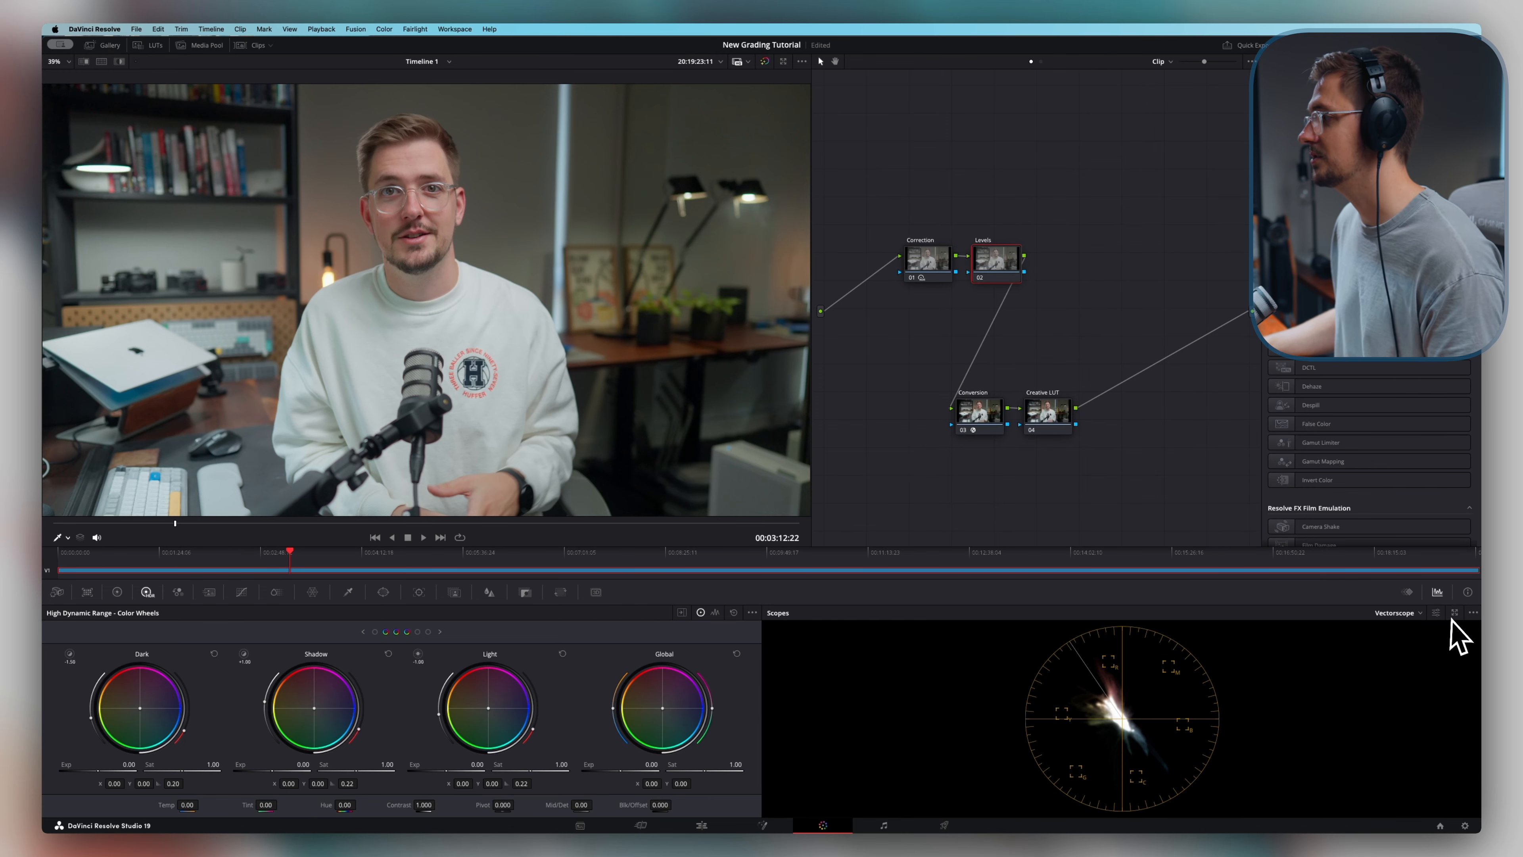
pyautogui.click(1438, 613)
pyautogui.click(1410, 613)
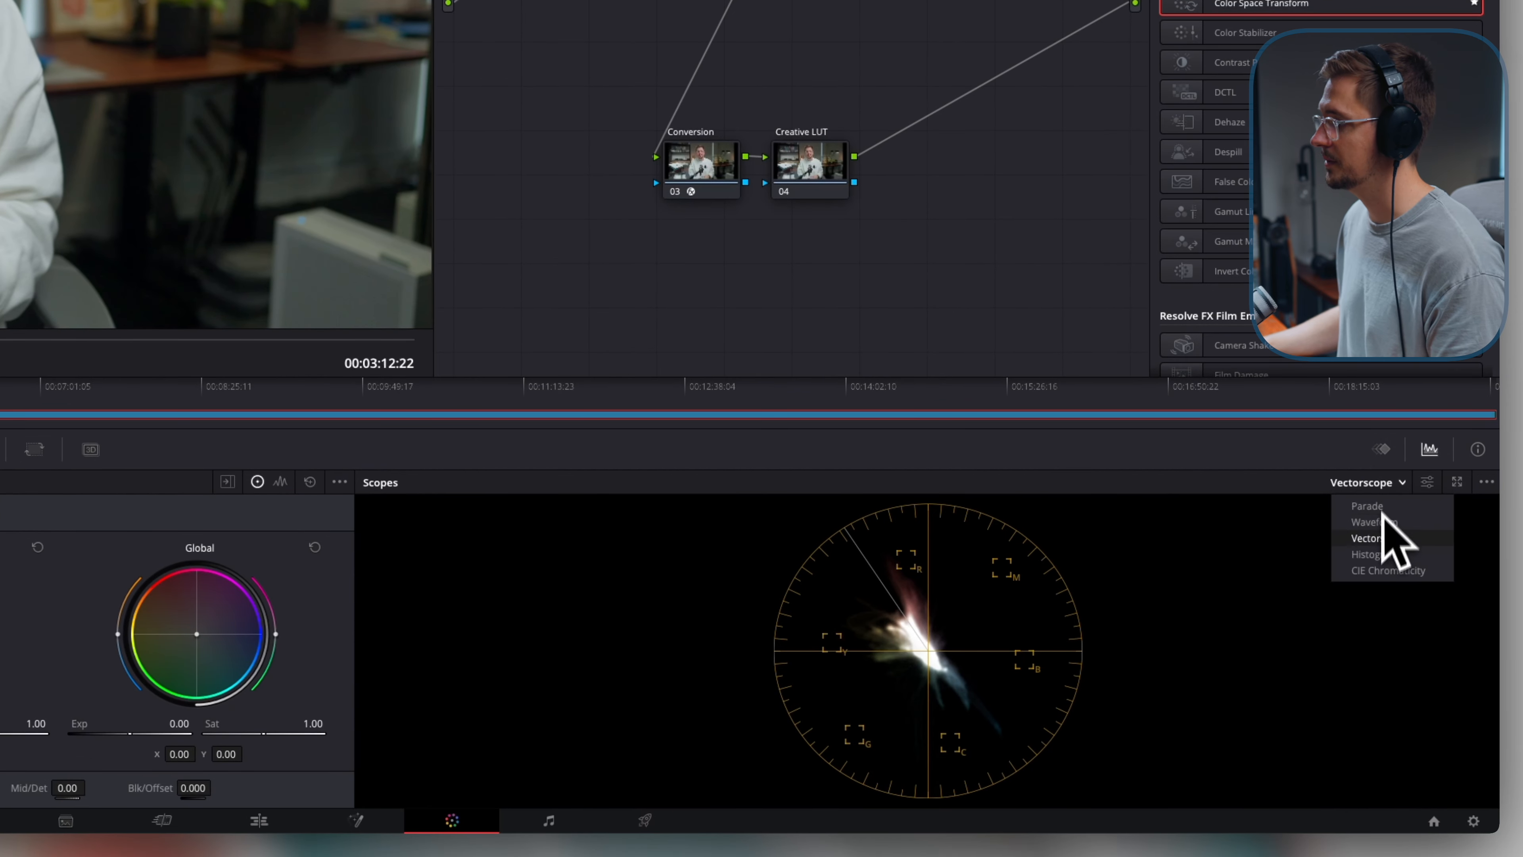
pyautogui.click(1383, 522)
pyautogui.click(1457, 482)
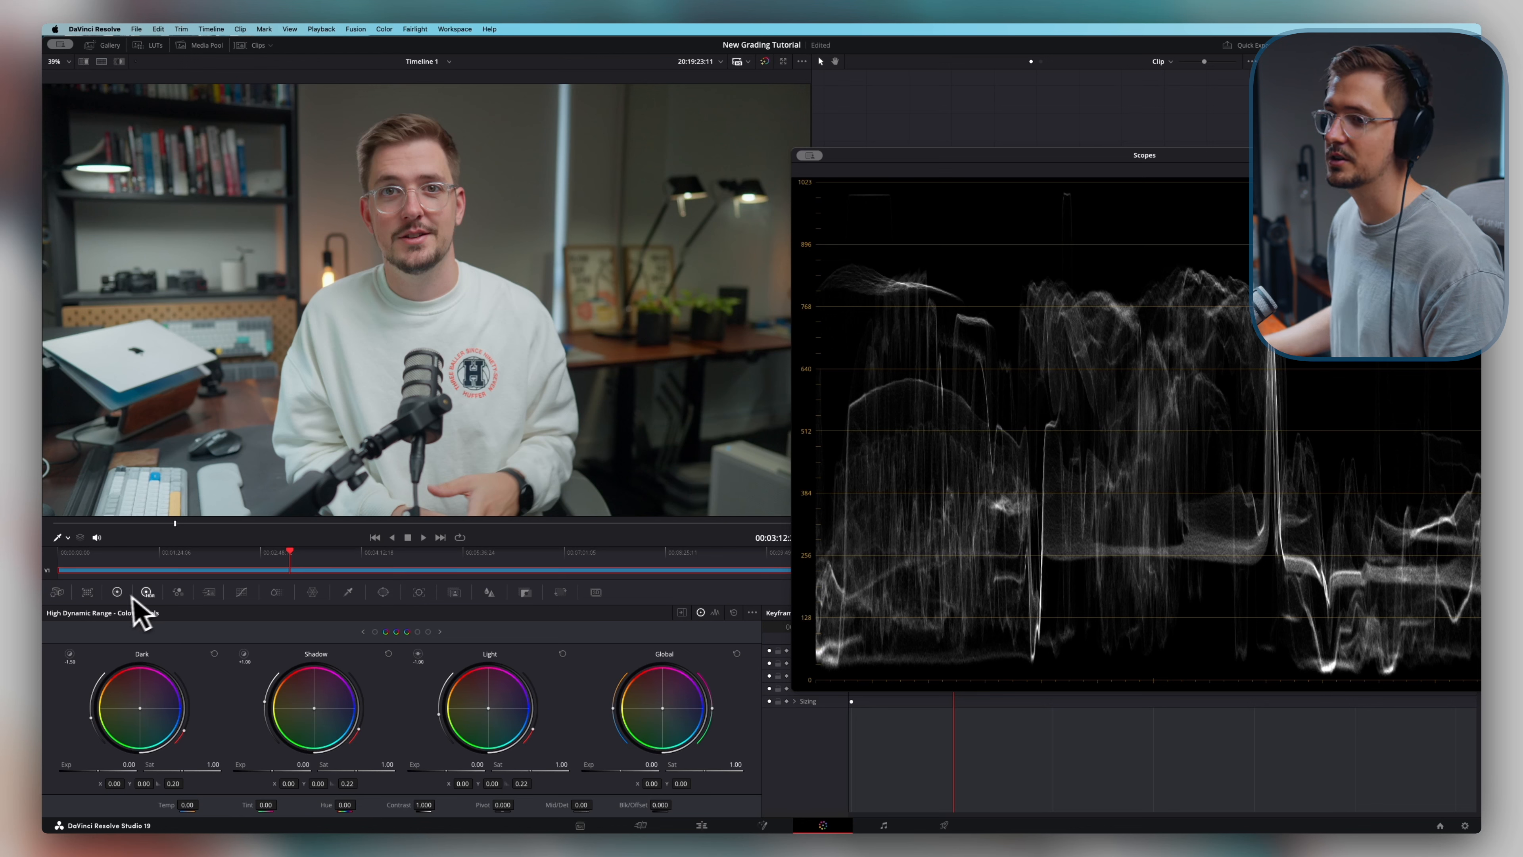
# - Set the Levels node's primaries Gain to 1.13 and Gamma to -0.02, keeping the waveform in view
pyautogui.click(118, 593)
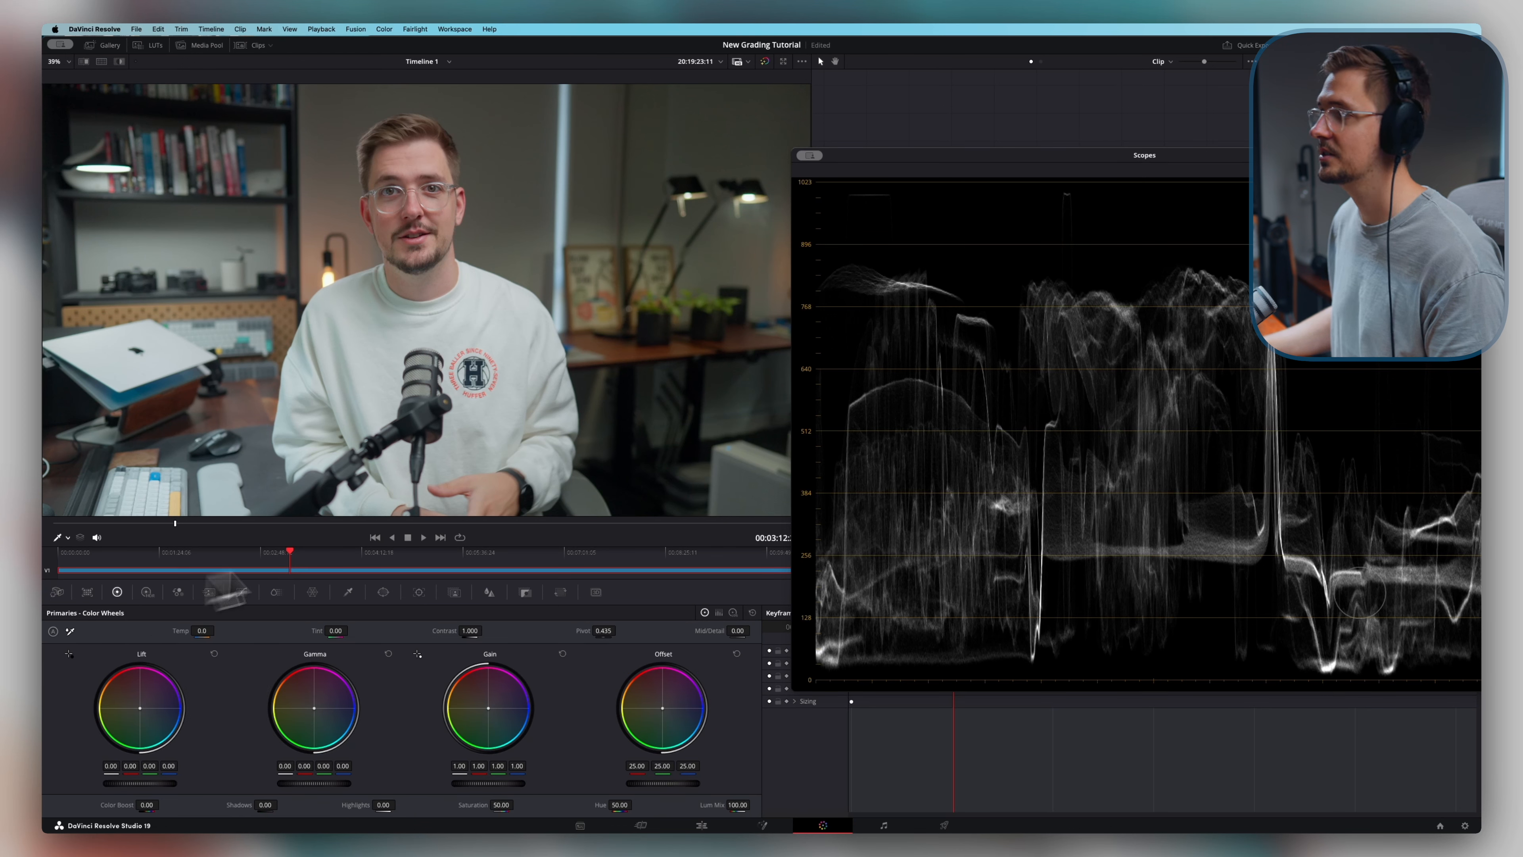
pyautogui.moveTo(954, 156); pyautogui.dragTo(1008, 189)
pyautogui.moveTo(484, 783); pyautogui.dragTo(503, 784)
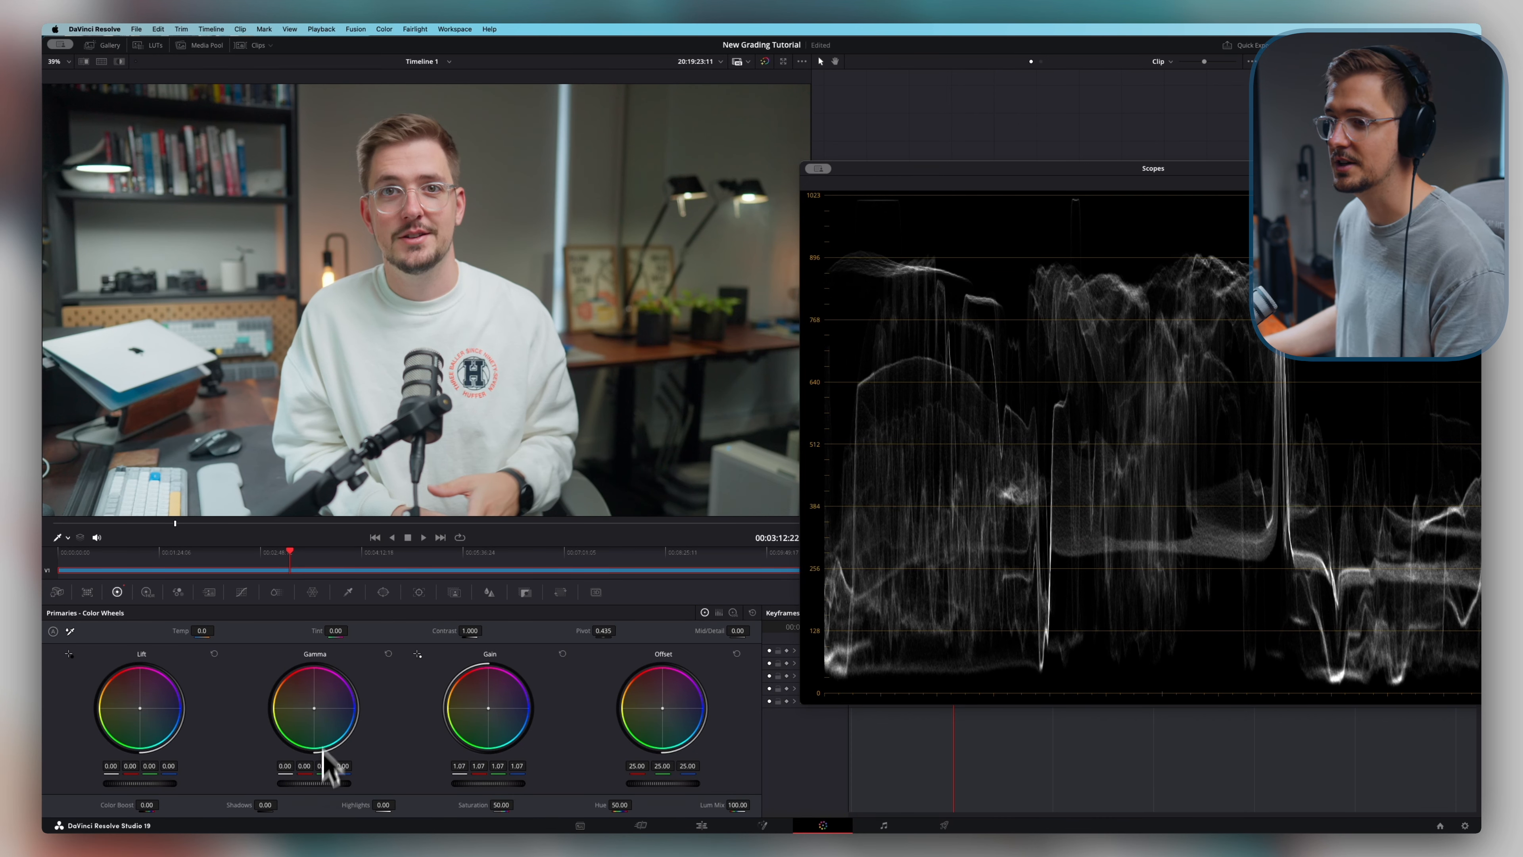
pyautogui.moveTo(324, 783); pyautogui.dragTo(310, 784)
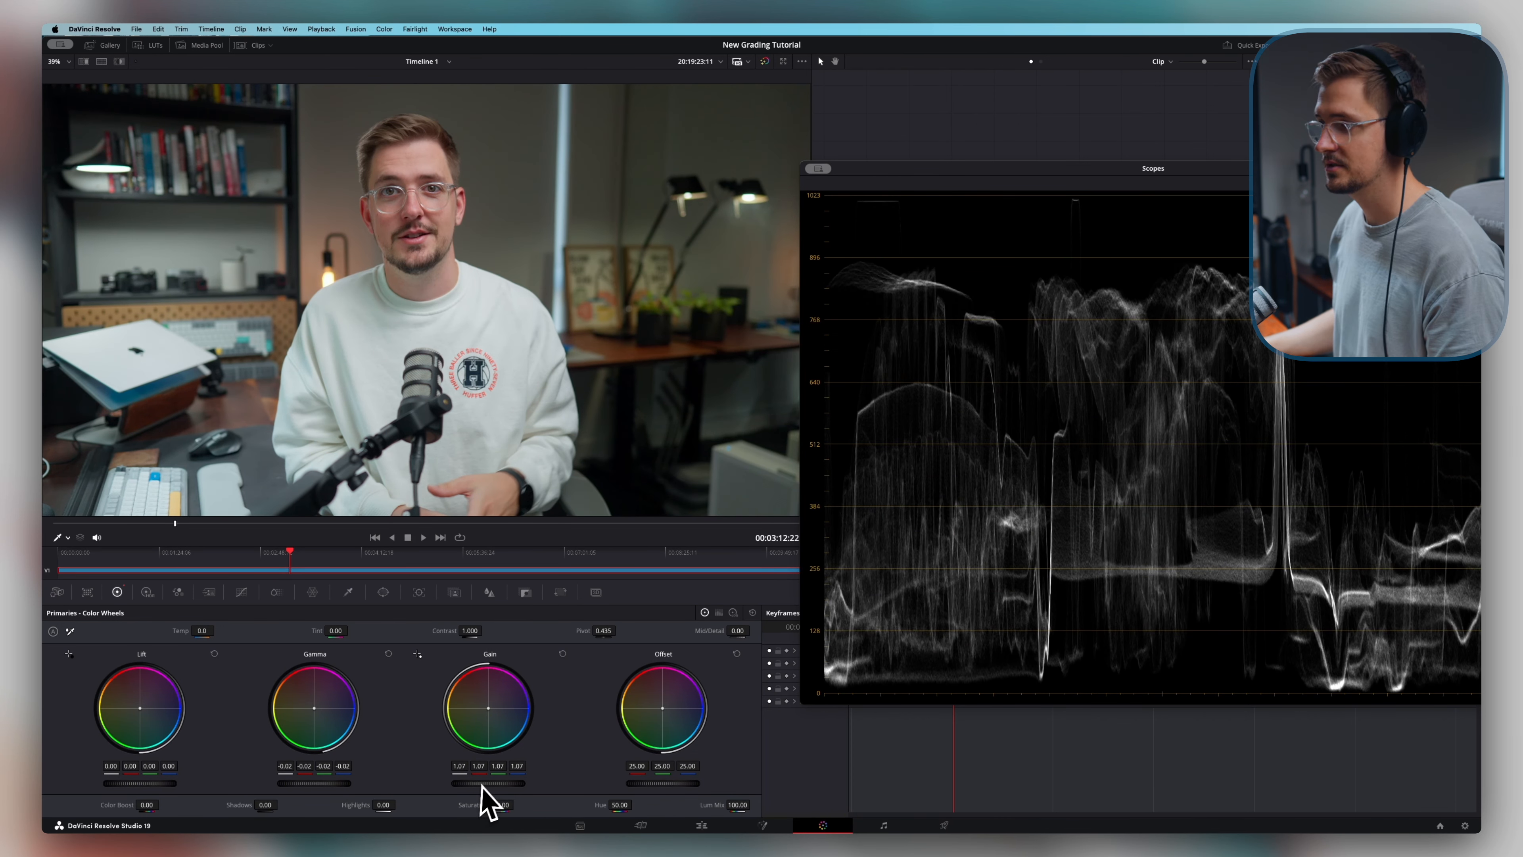
pyautogui.moveTo(488, 784); pyautogui.dragTo(504, 784)
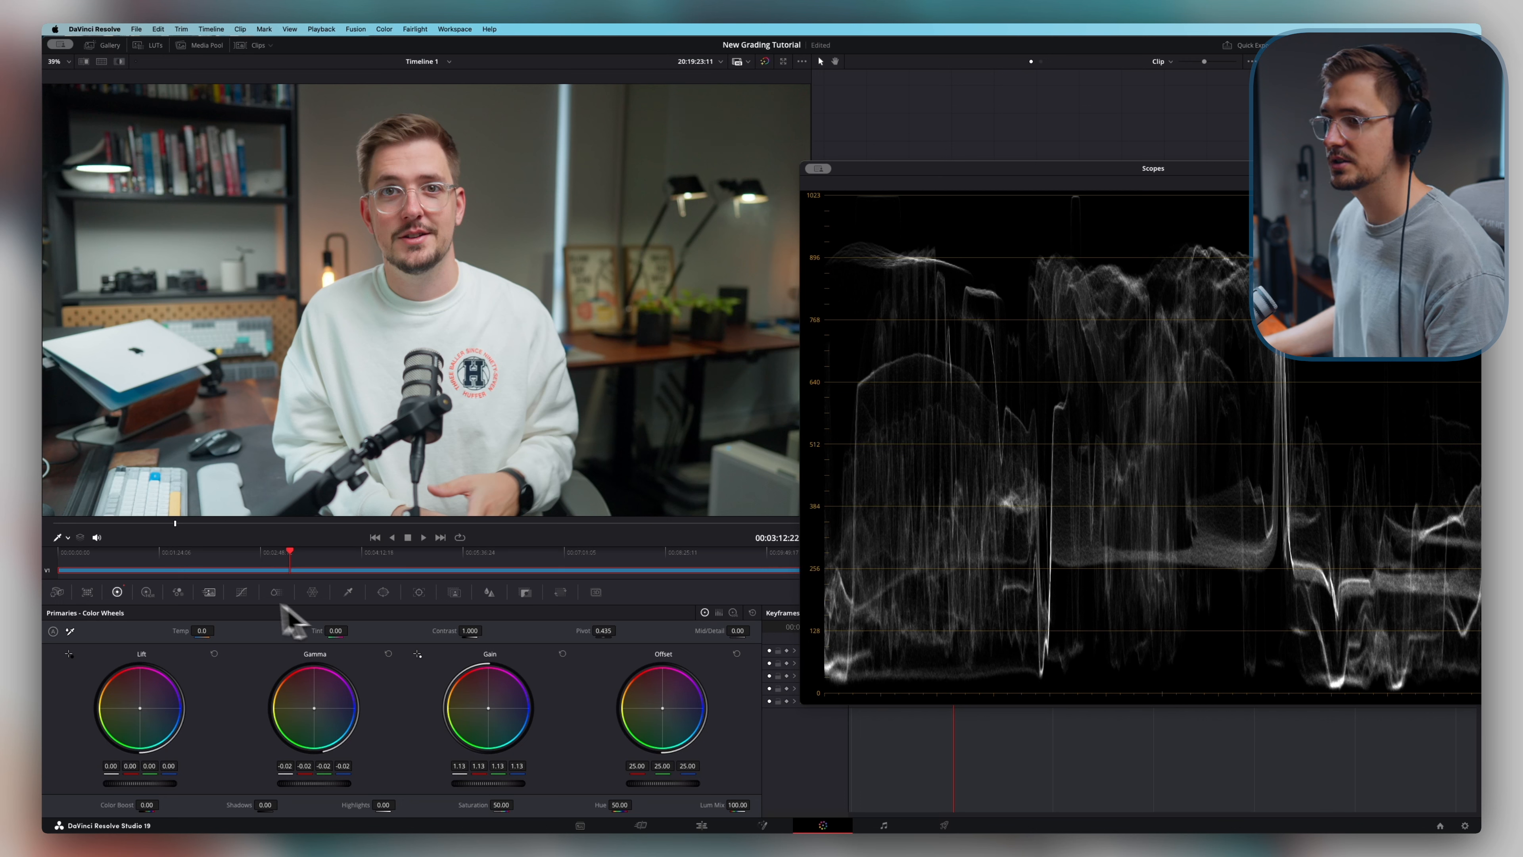
# - Close the scopes window and compare the image with the Levels node, and with Correction and Levels together, disabled and enabled
pyautogui.click(819, 169)
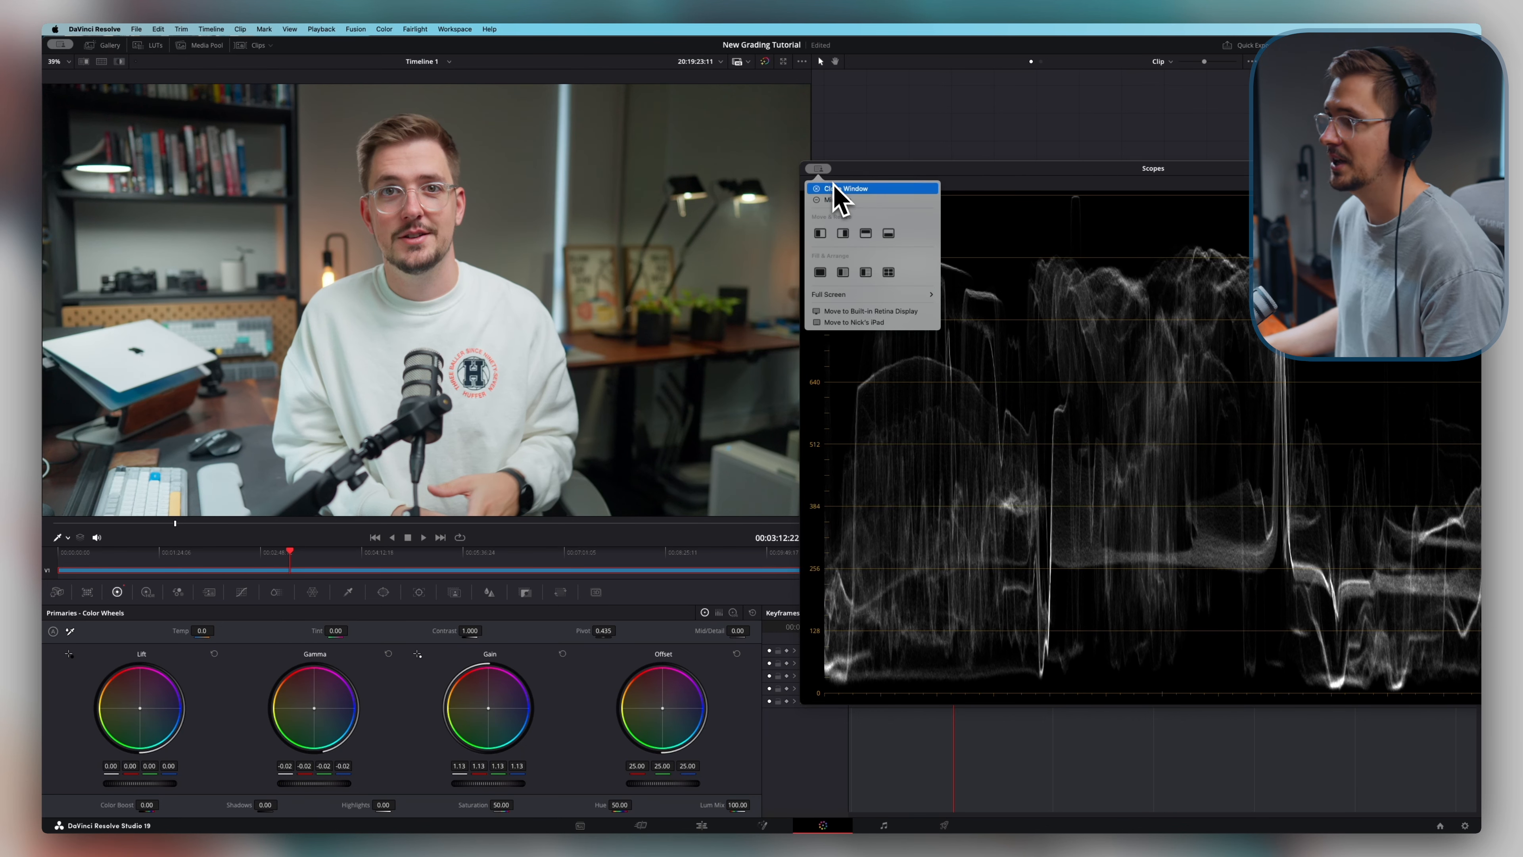
pyautogui.click(836, 201)
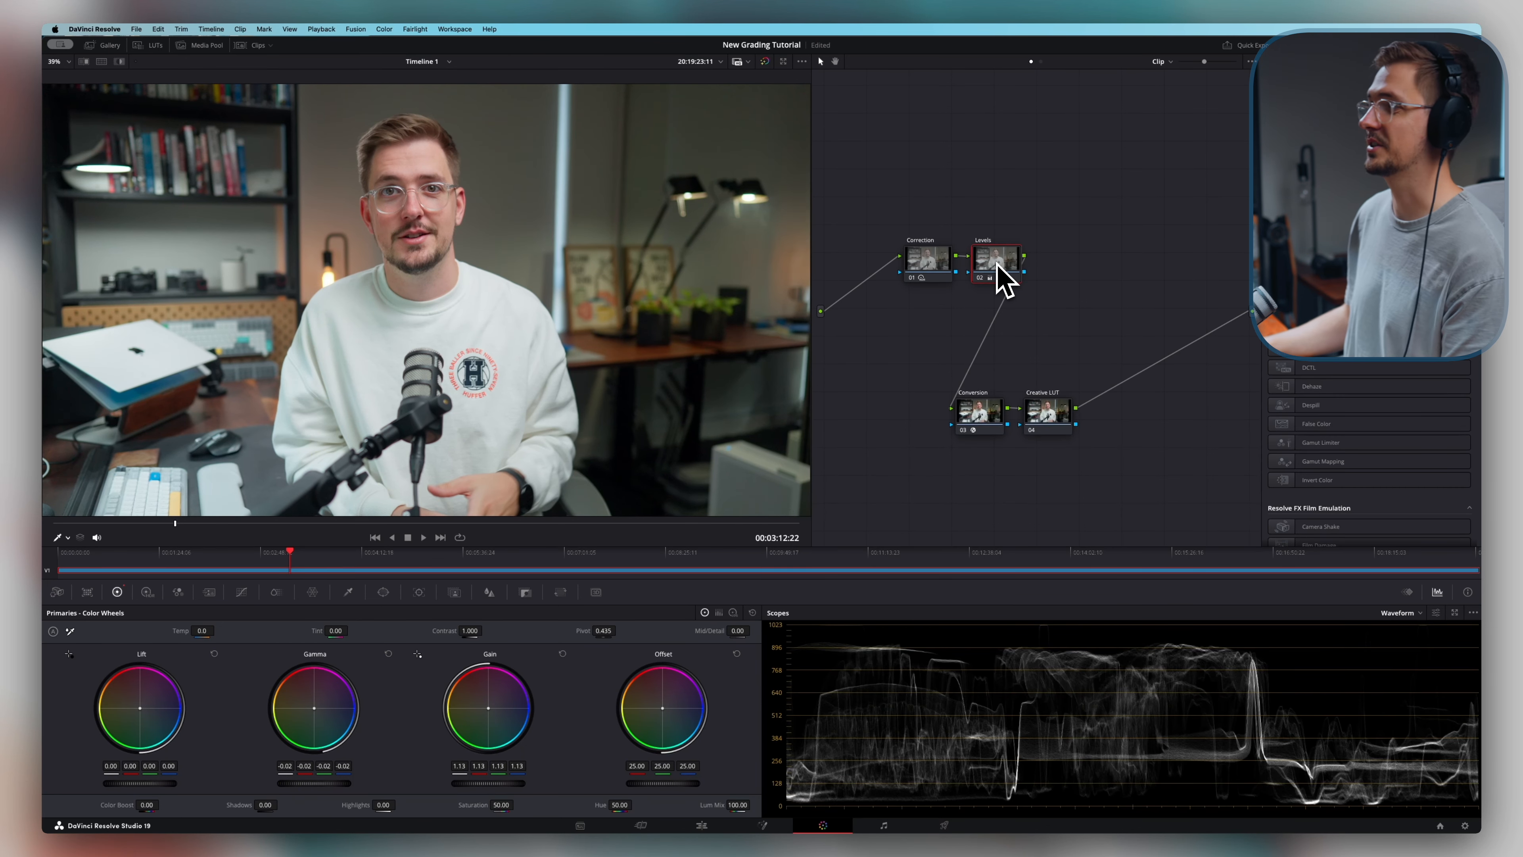
pyautogui.press('super+d')
pyautogui.press('super+d')
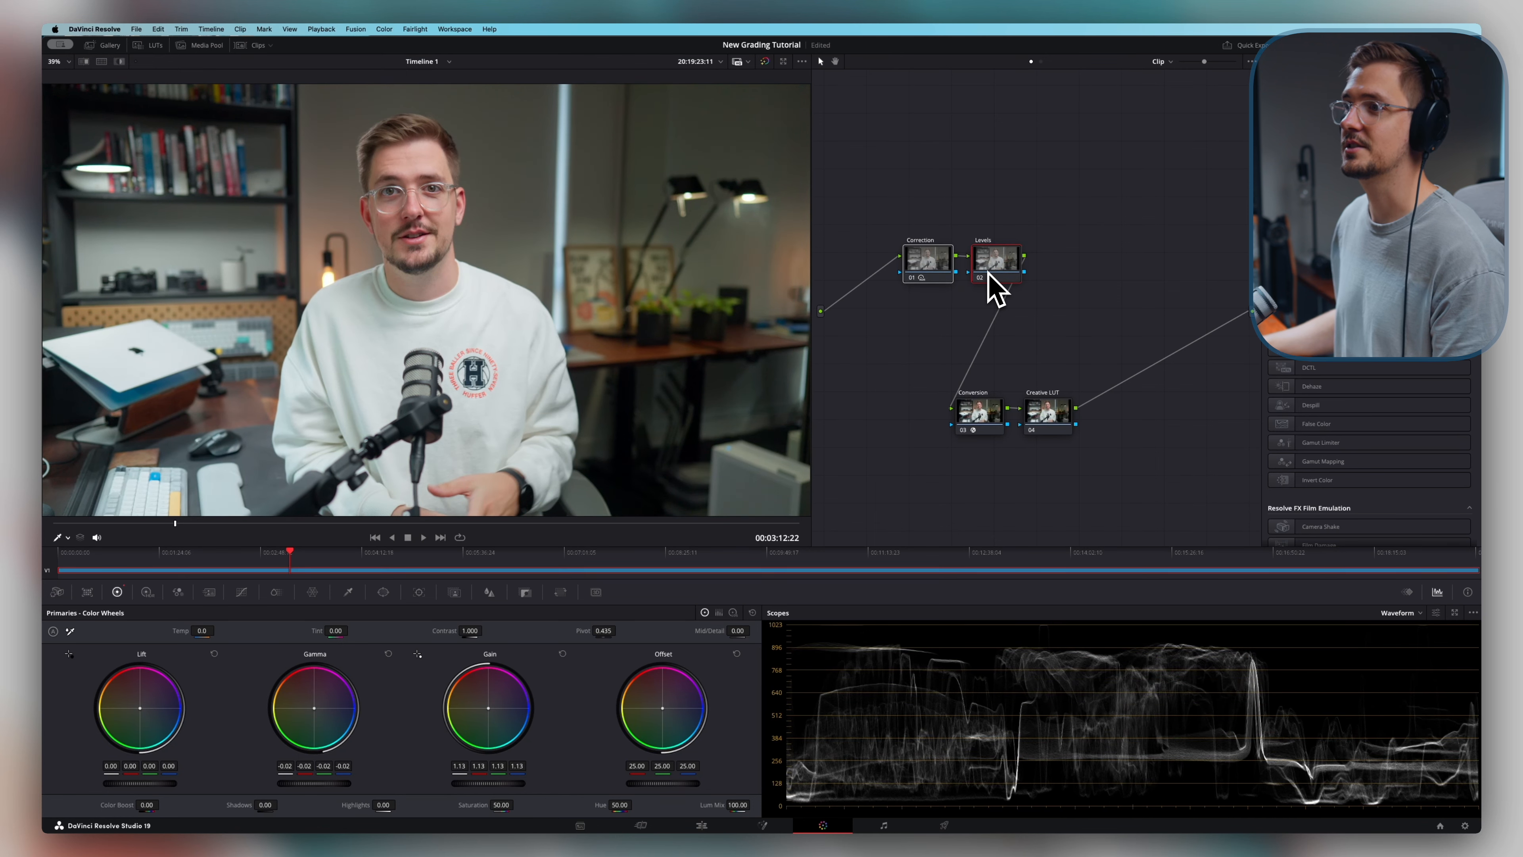
pyautogui.press('super+d')
pyautogui.press('super+d')
pyautogui.press('super+d')
pyautogui.press('super+d')
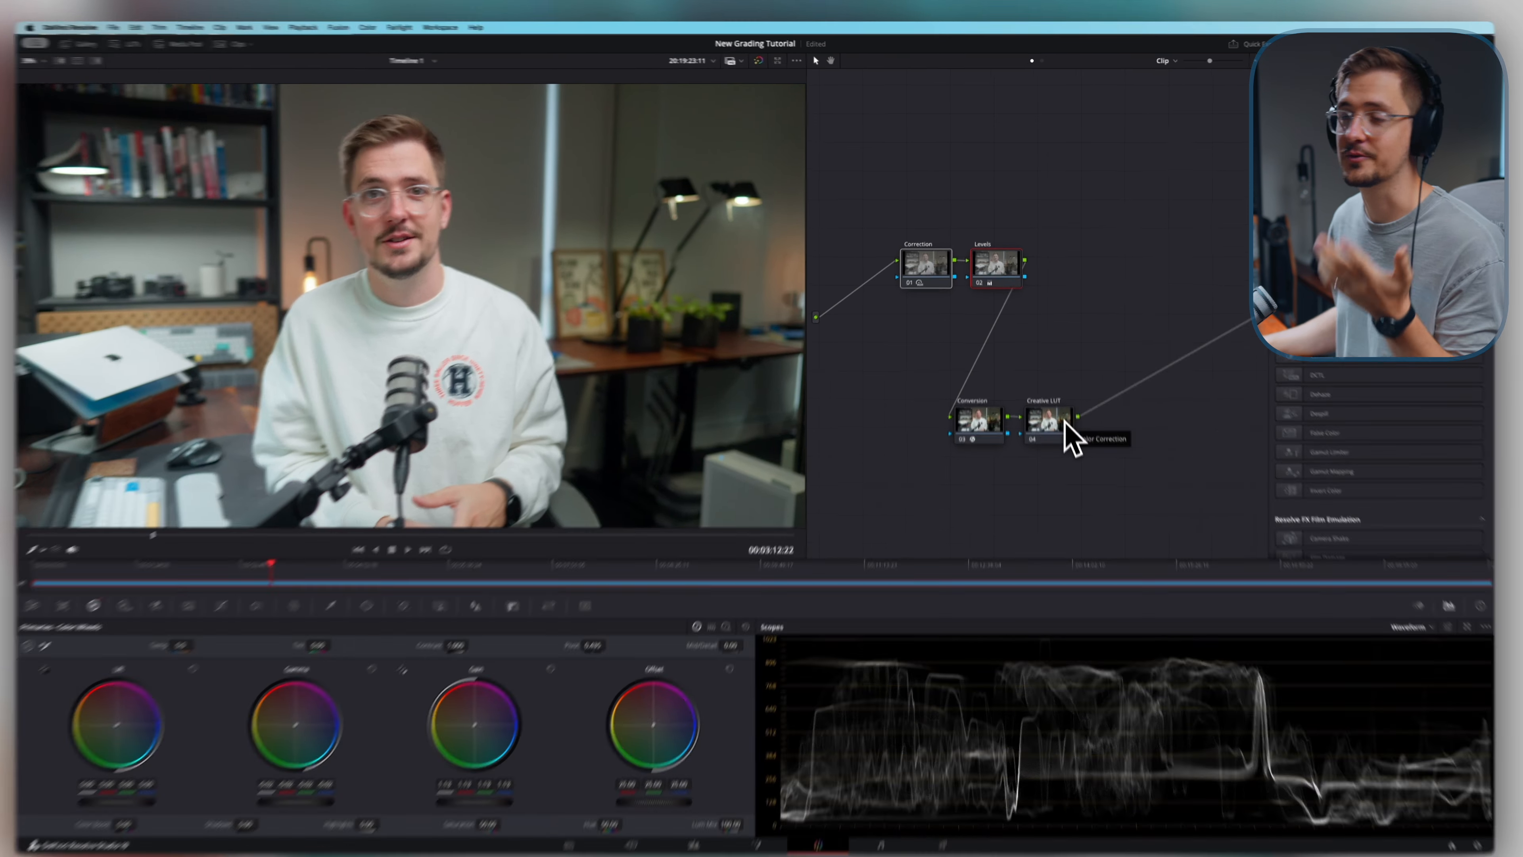
# - Apply LUT02_Update1 from the Custom LUTs to the Creative LUT node and close the LUT browser
pyautogui.click(1064, 414)
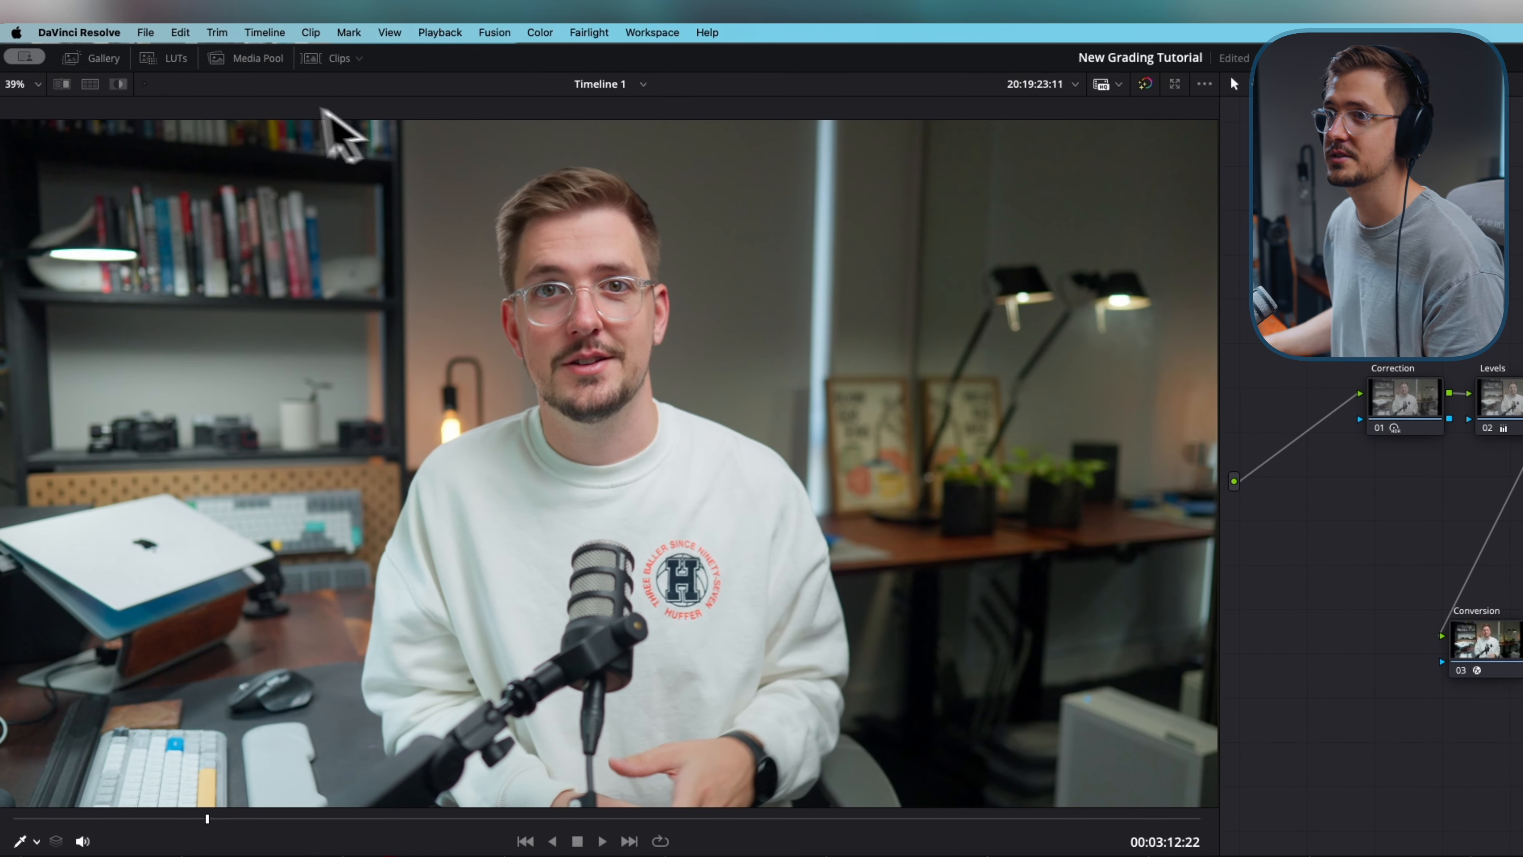
pyautogui.click(198, 60)
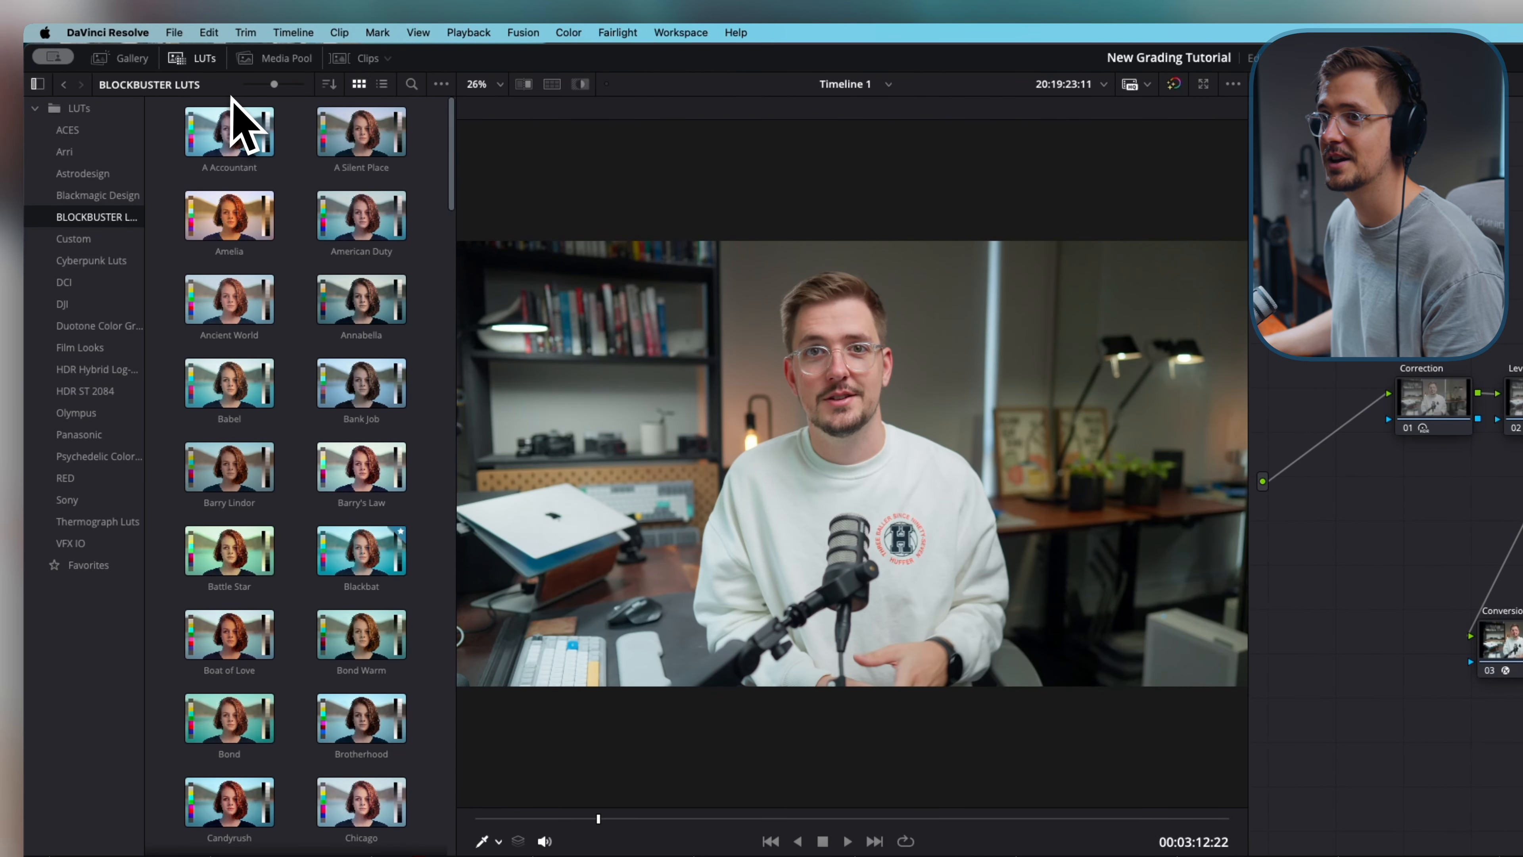
pyautogui.click(73, 239)
pyautogui.moveTo(237, 321); pyautogui.dragTo(1316, 526)
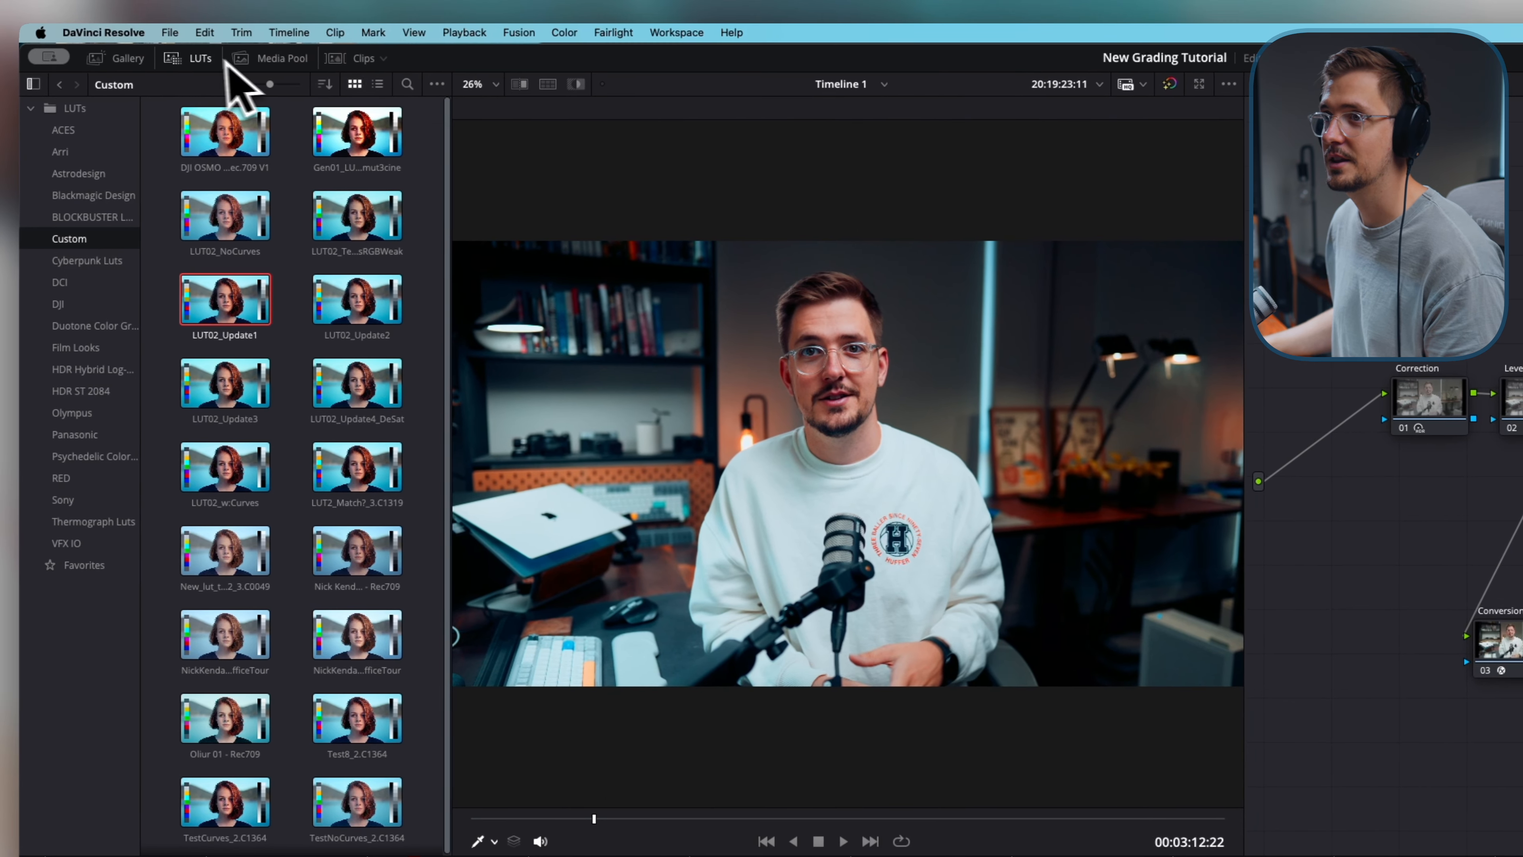
pyautogui.click(210, 61)
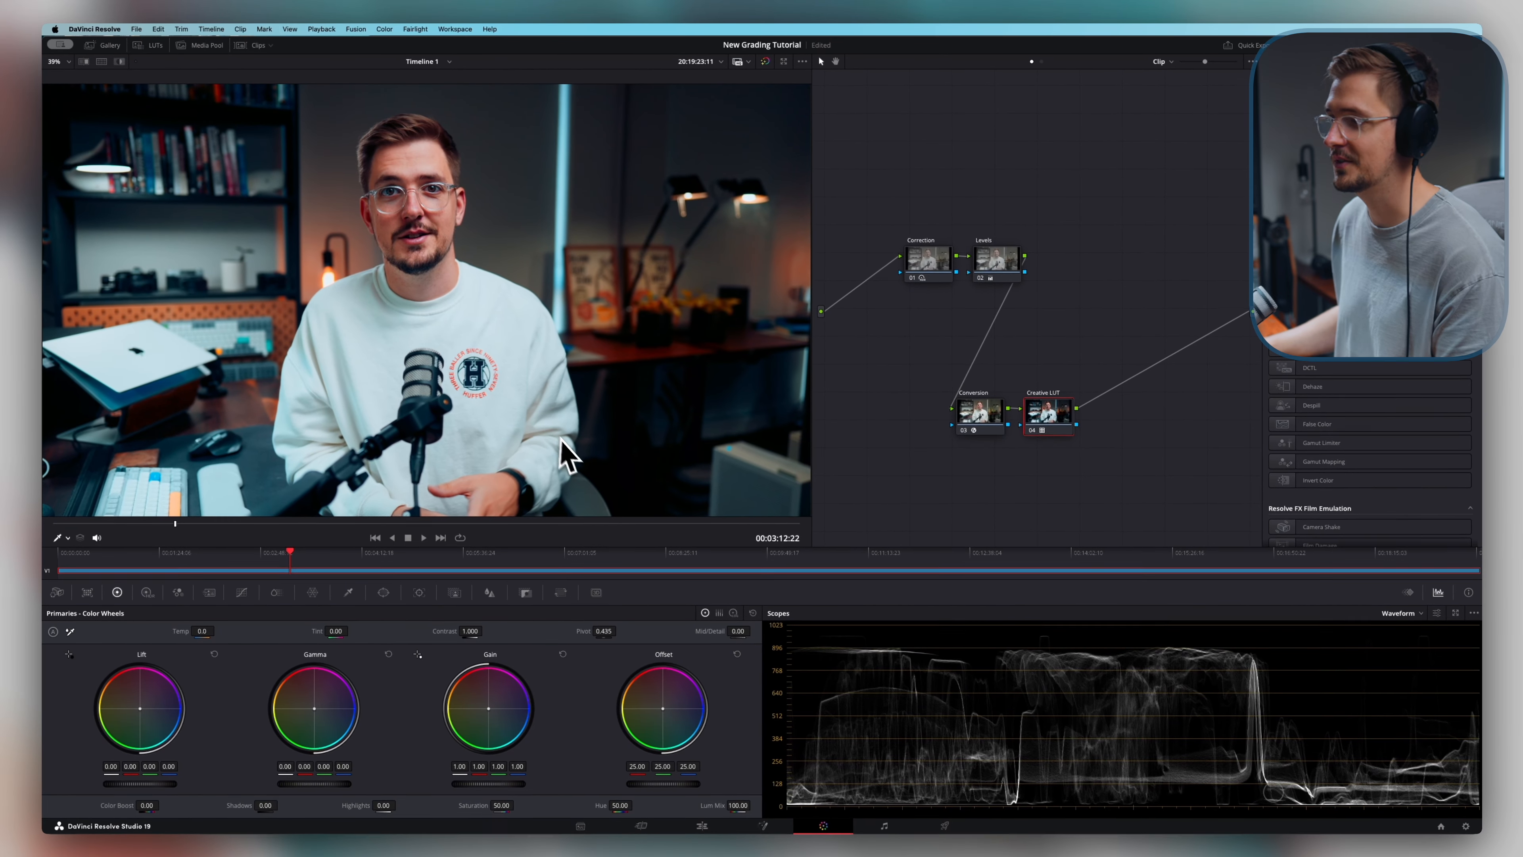
# - Try Key Output Gain at 0.000 and 1.252 on the Creative LUT node, and set it to 0.681
pyautogui.click(531, 597)
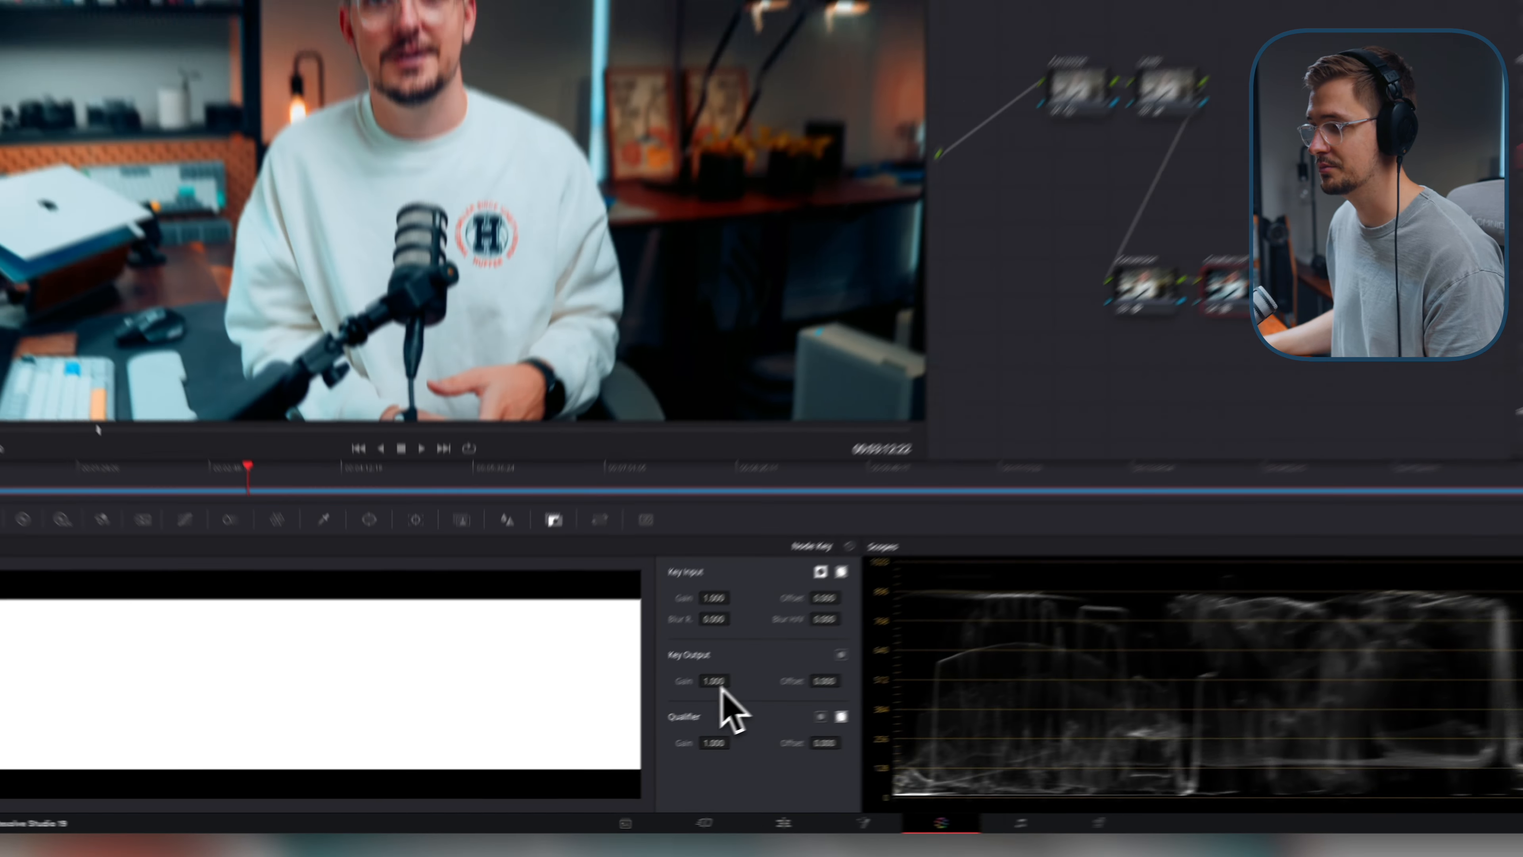
pyautogui.moveTo(784, 650); pyautogui.dragTo(624, 650)
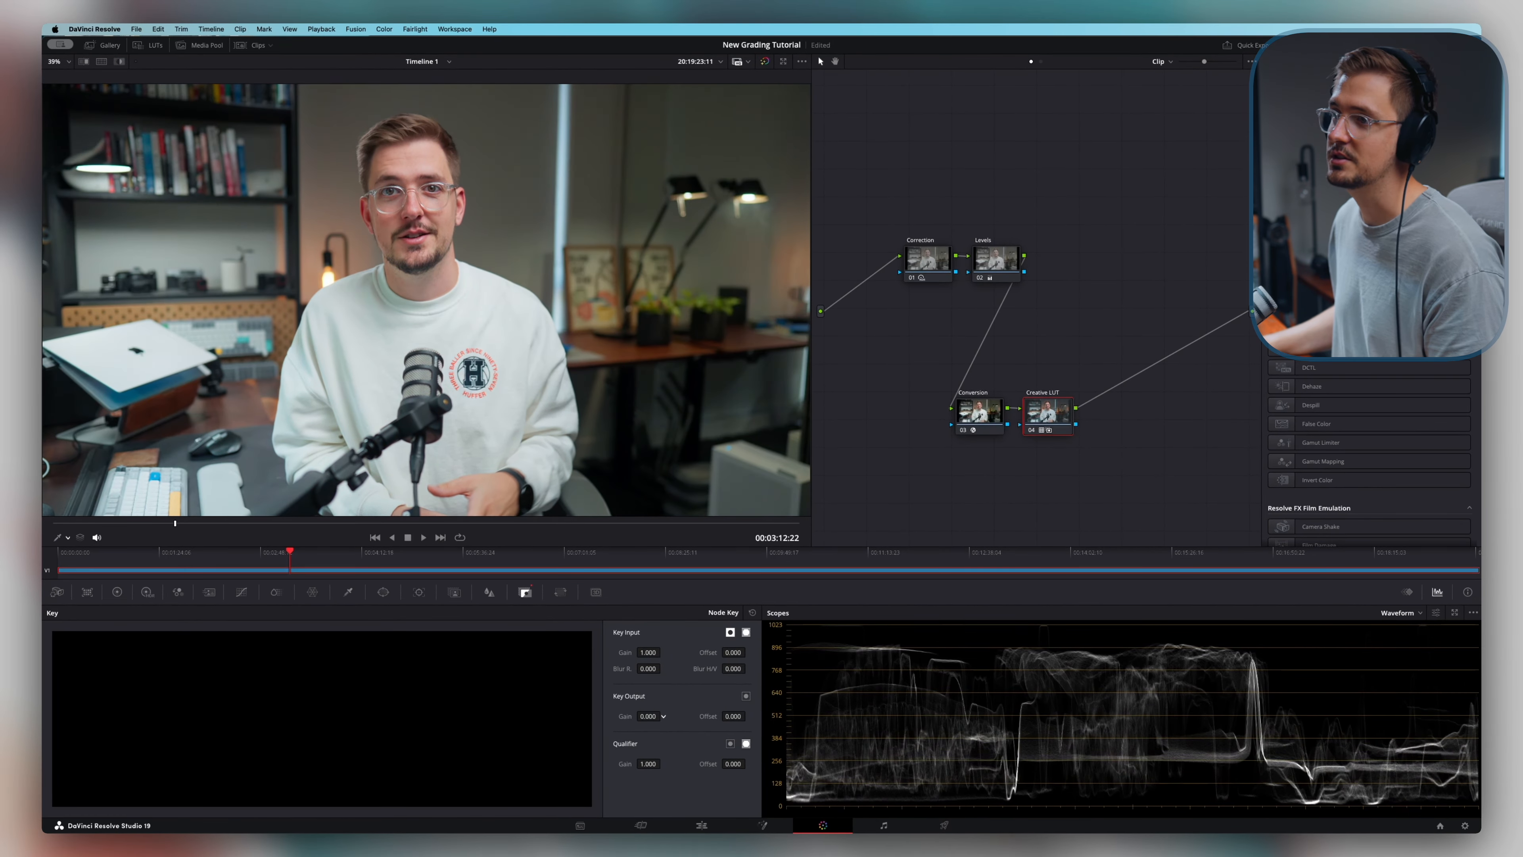
pyautogui.moveTo(648, 717); pyautogui.dragTo(756, 717)
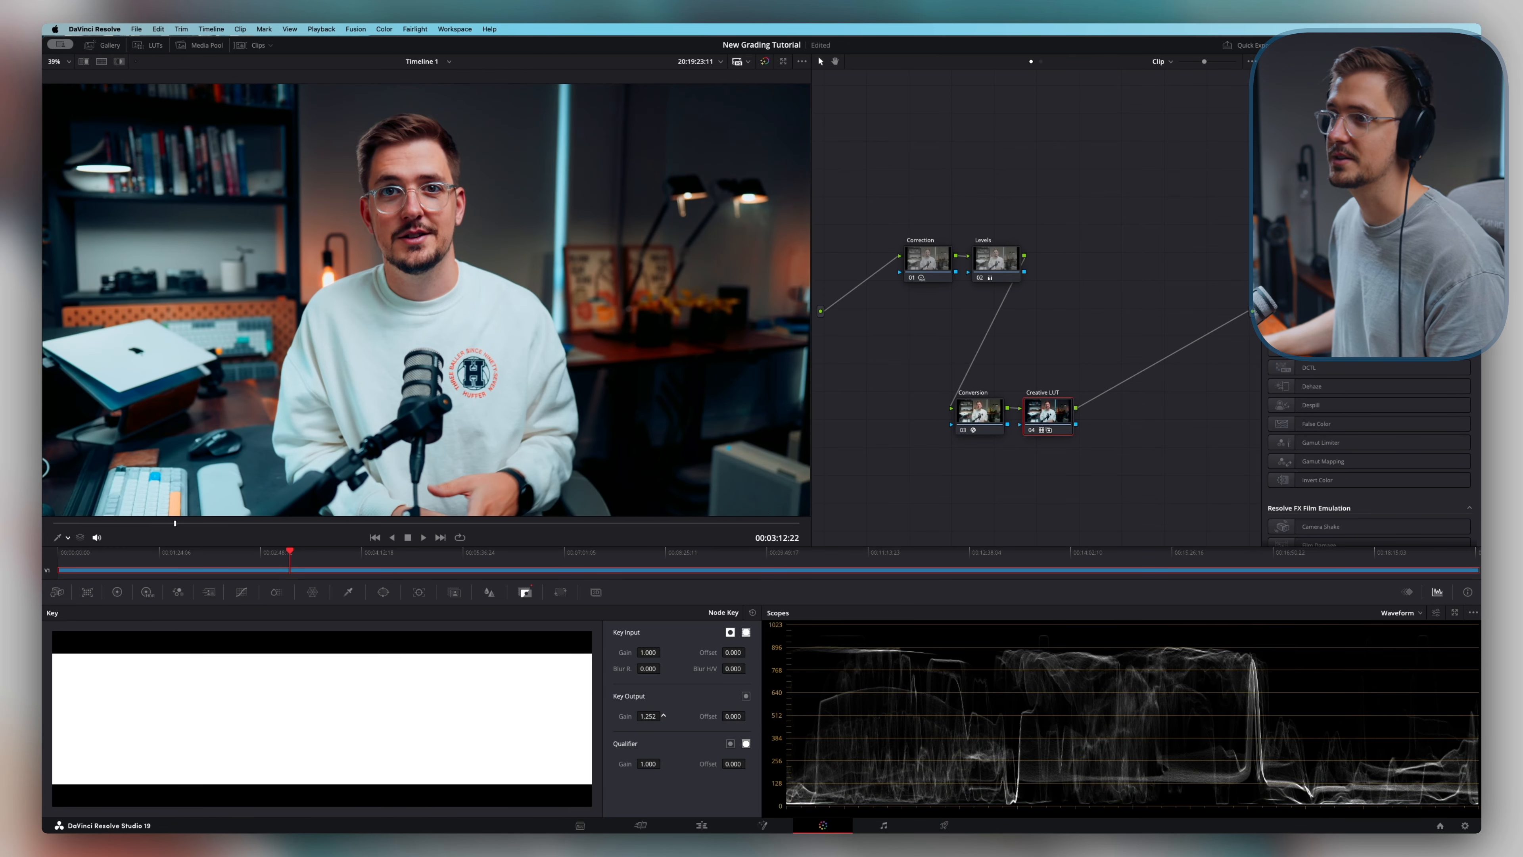
pyautogui.moveTo(648, 716); pyautogui.dragTo(826, 527)
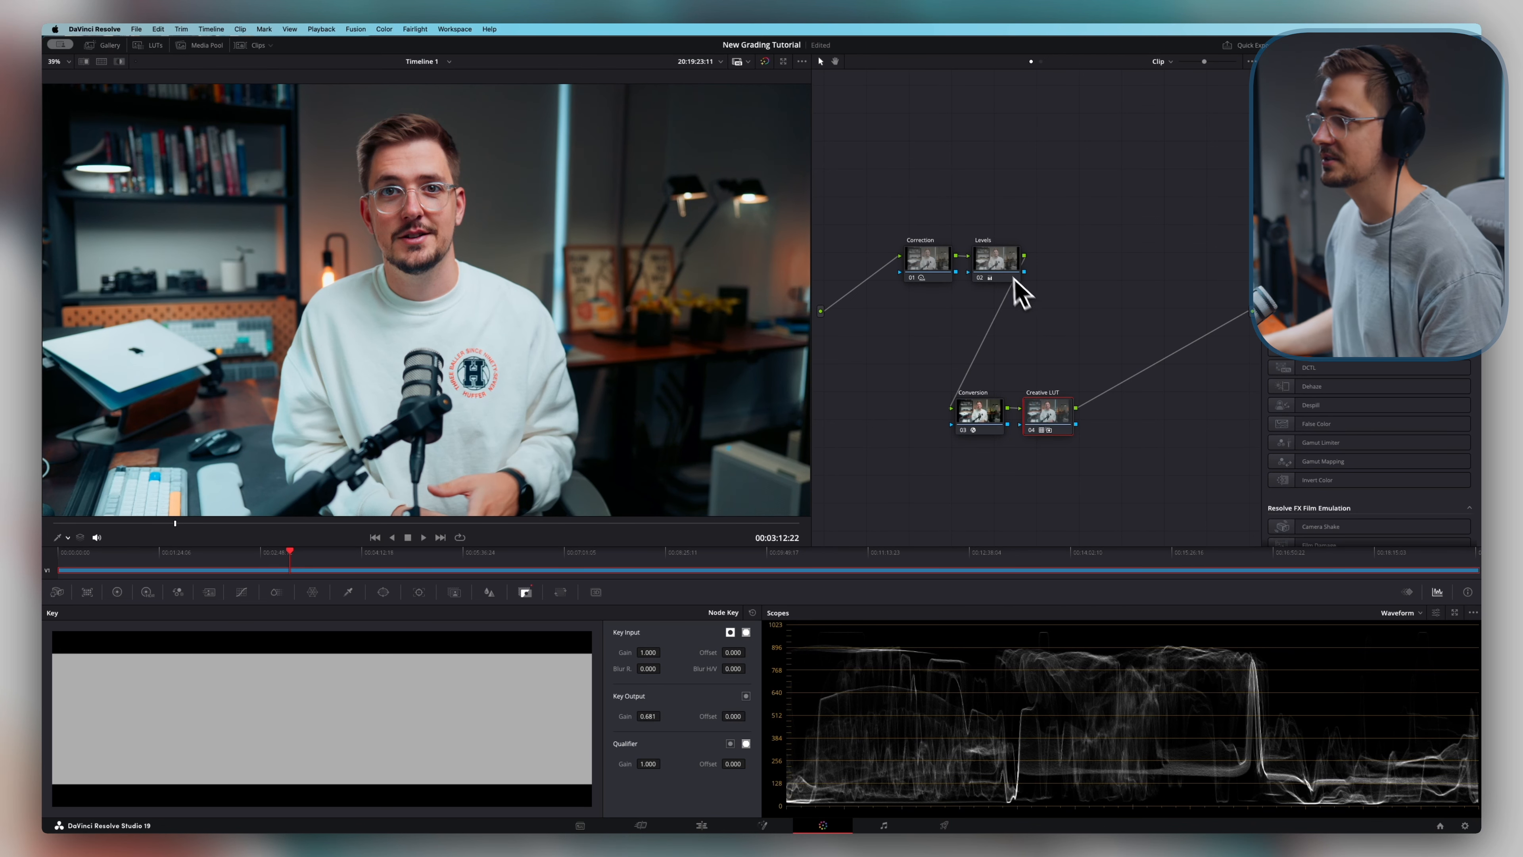
# - Select the Levels node, open the floating scopes window and sample the subject's face against the waveform
pyautogui.click(994, 259)
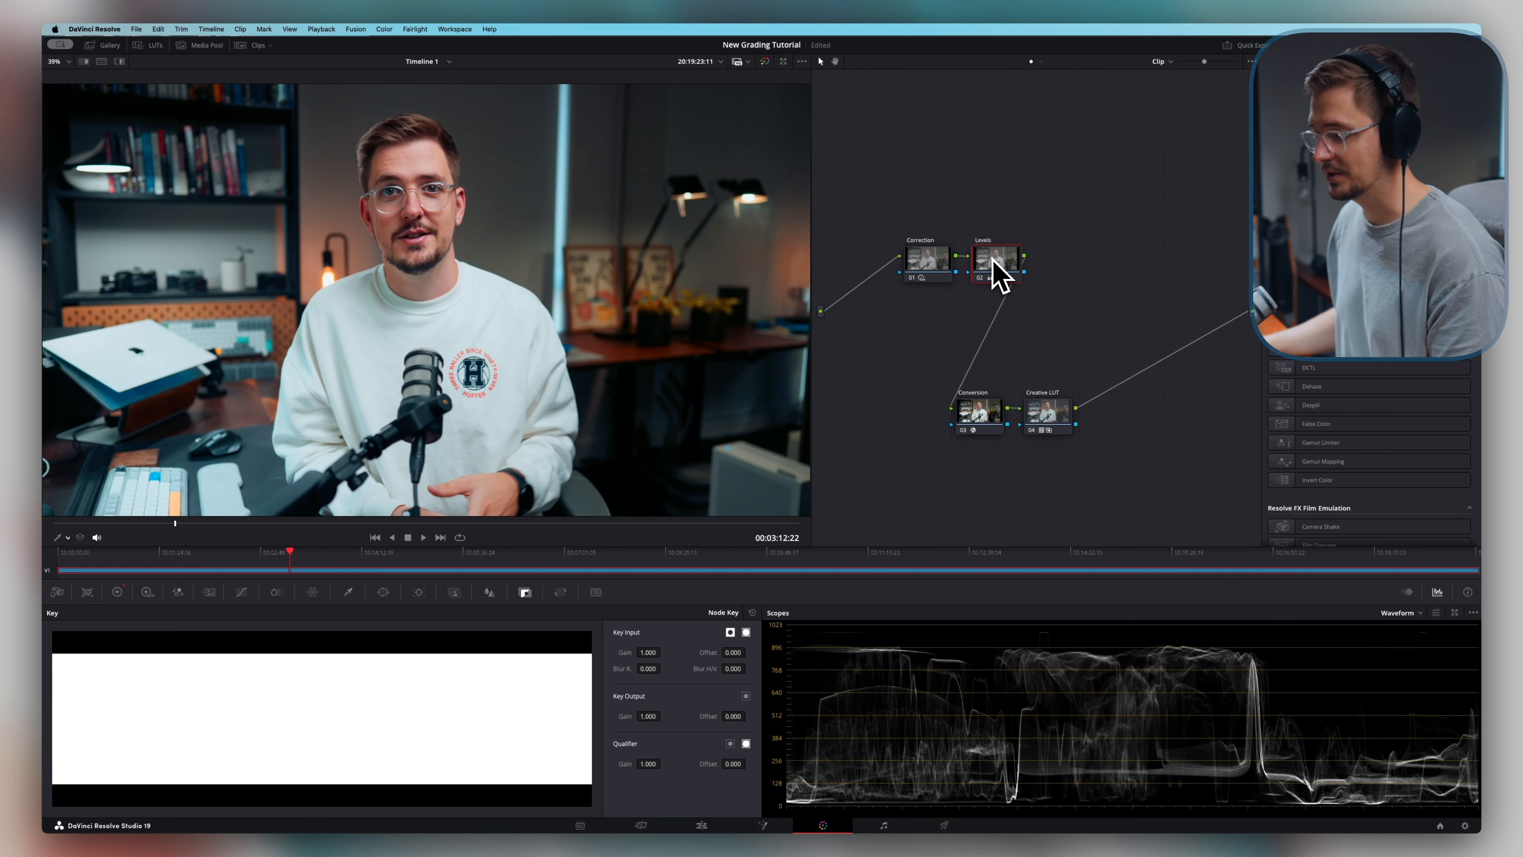
pyautogui.press('super+shift+w')
pyautogui.click(66, 538)
pyautogui.click(75, 567)
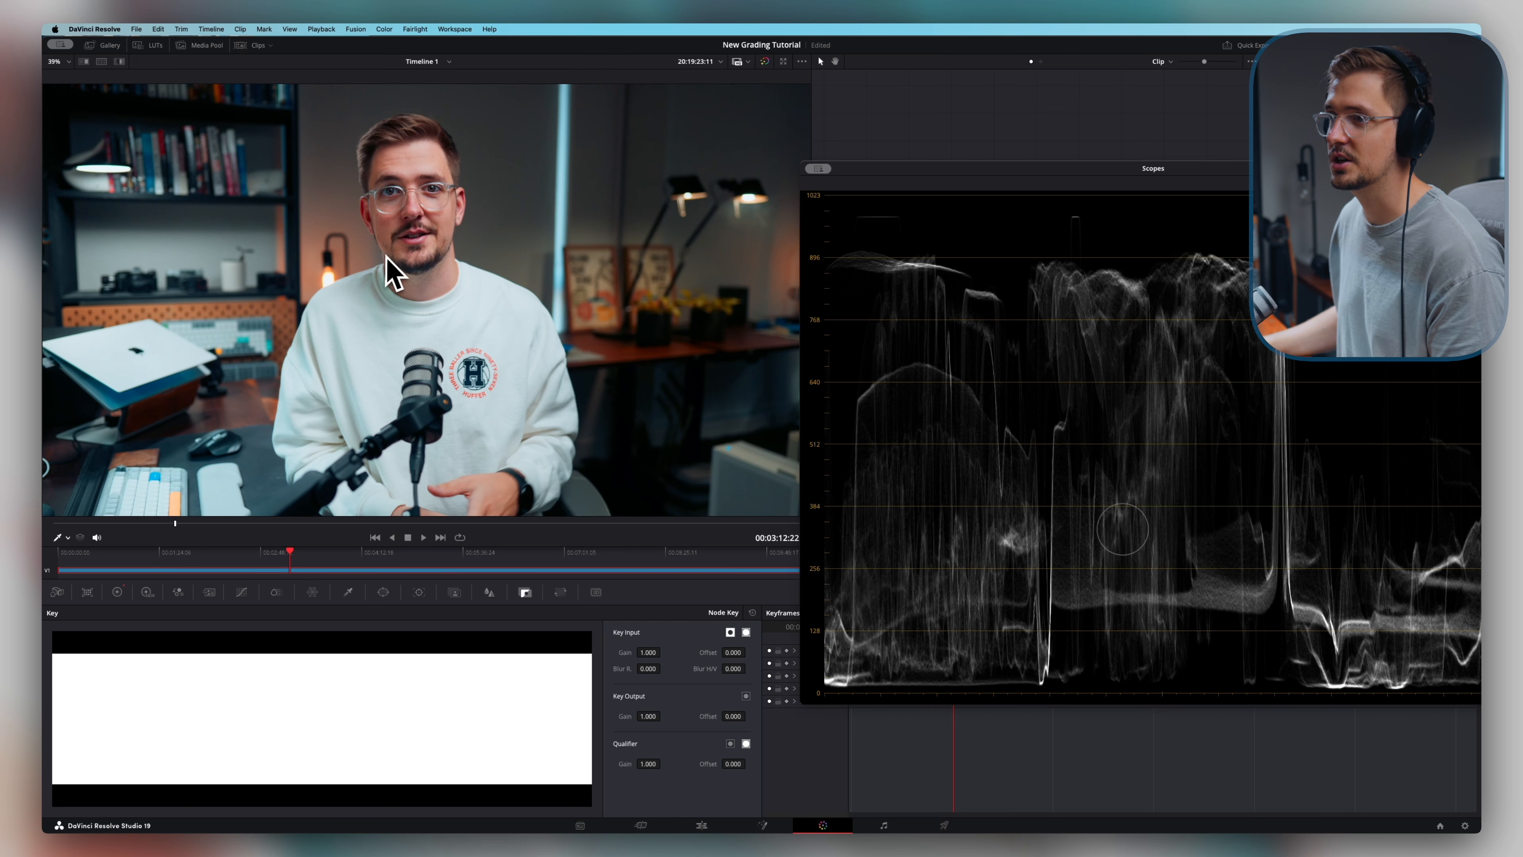
# - Adjust the Levels node's primaries Gamma to -0.00 and Gain to 1.07, and close the scopes window
pyautogui.click(117, 592)
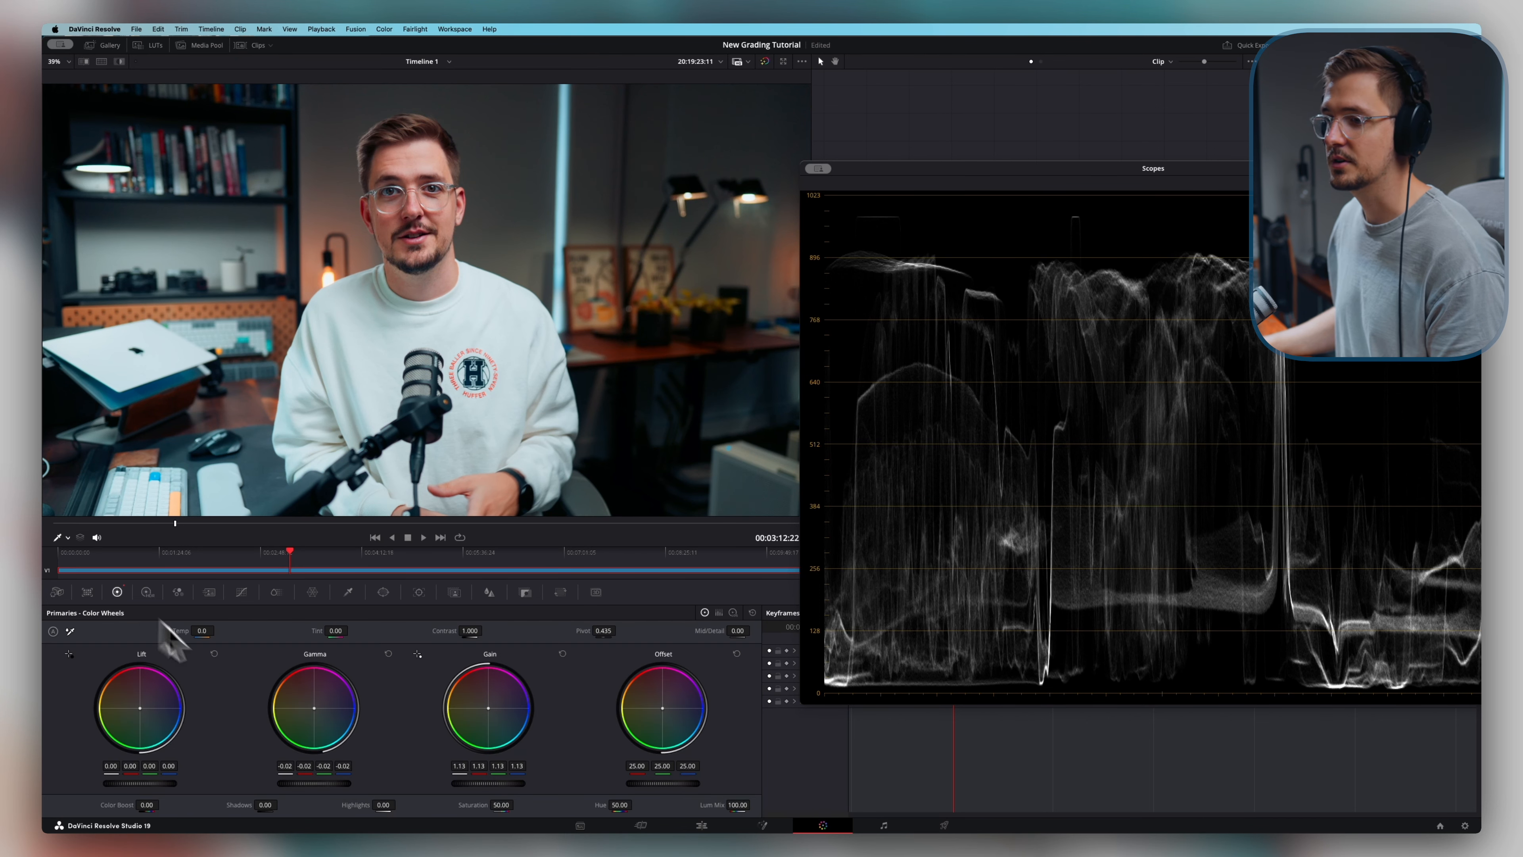
pyautogui.moveTo(313, 784); pyautogui.dragTo(330, 783)
pyautogui.moveTo(523, 783); pyautogui.dragTo(502, 783)
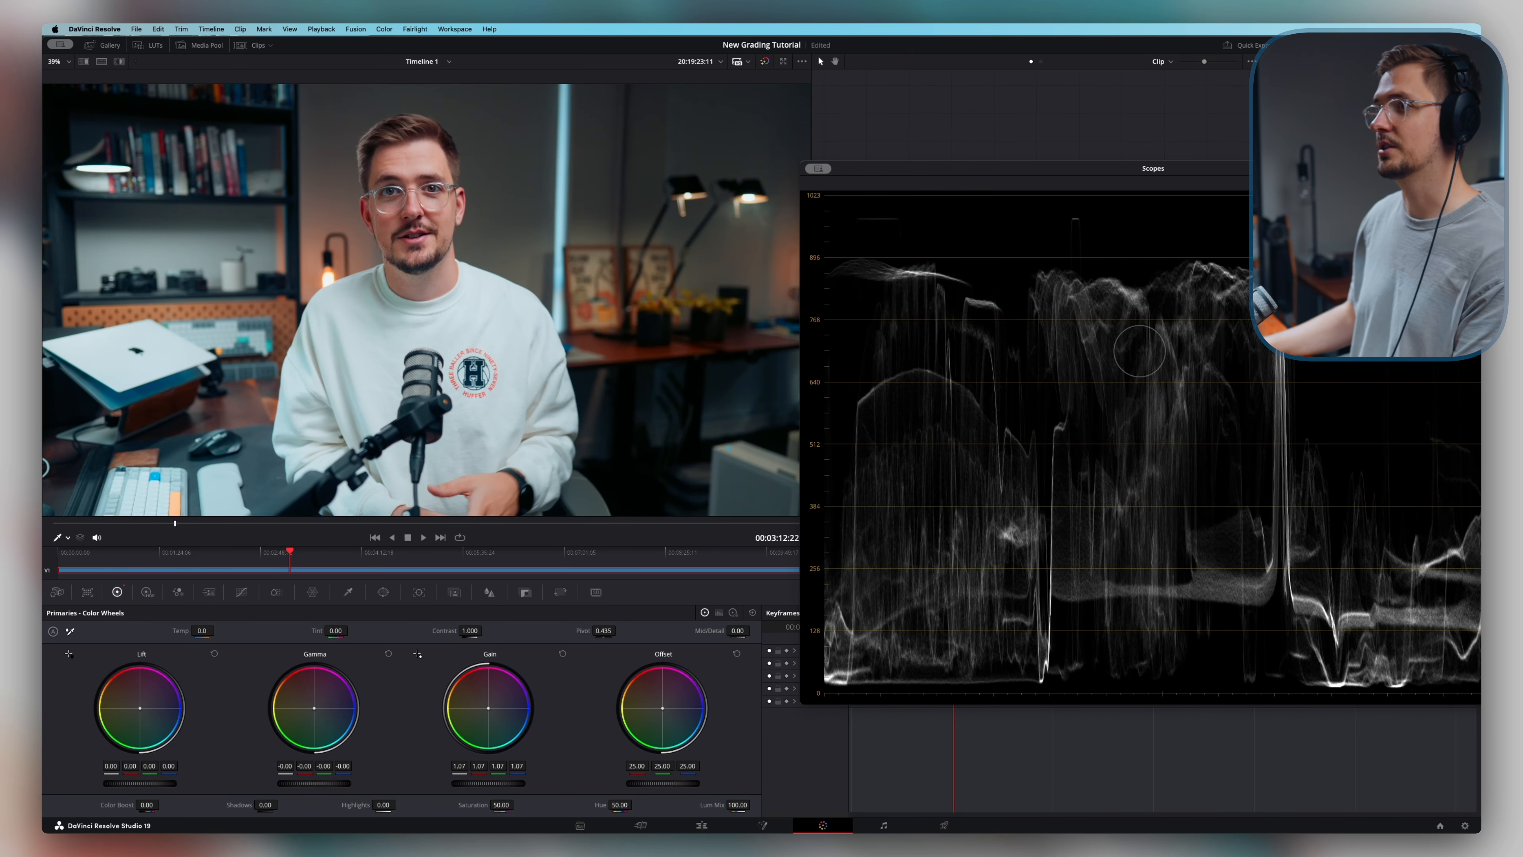
pyautogui.click(811, 168)
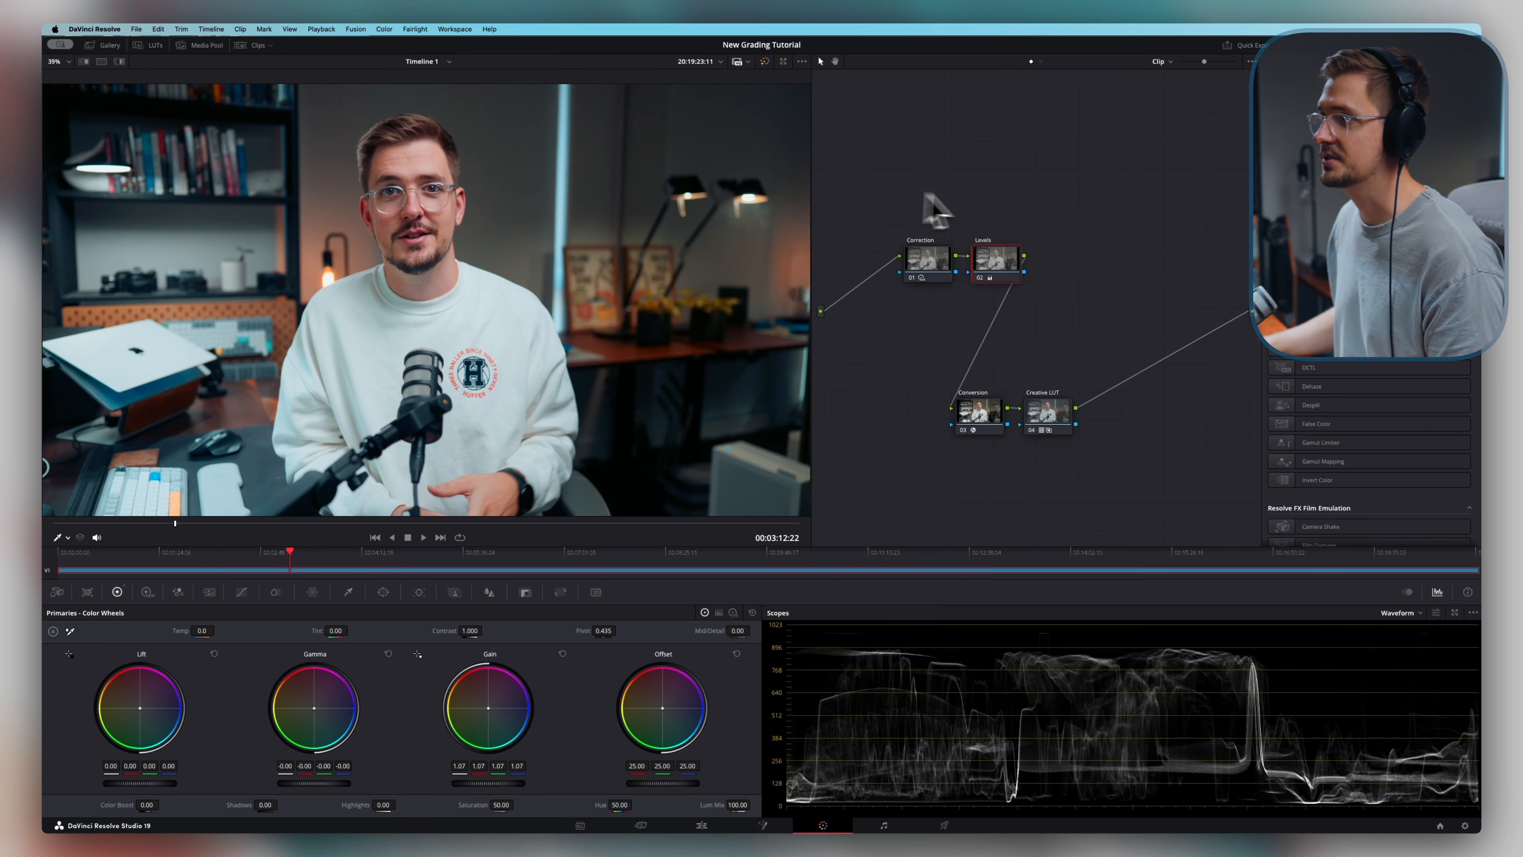
# - Compare the image with the Creative LUT node disabled and enabled
pyautogui.click(1071, 406)
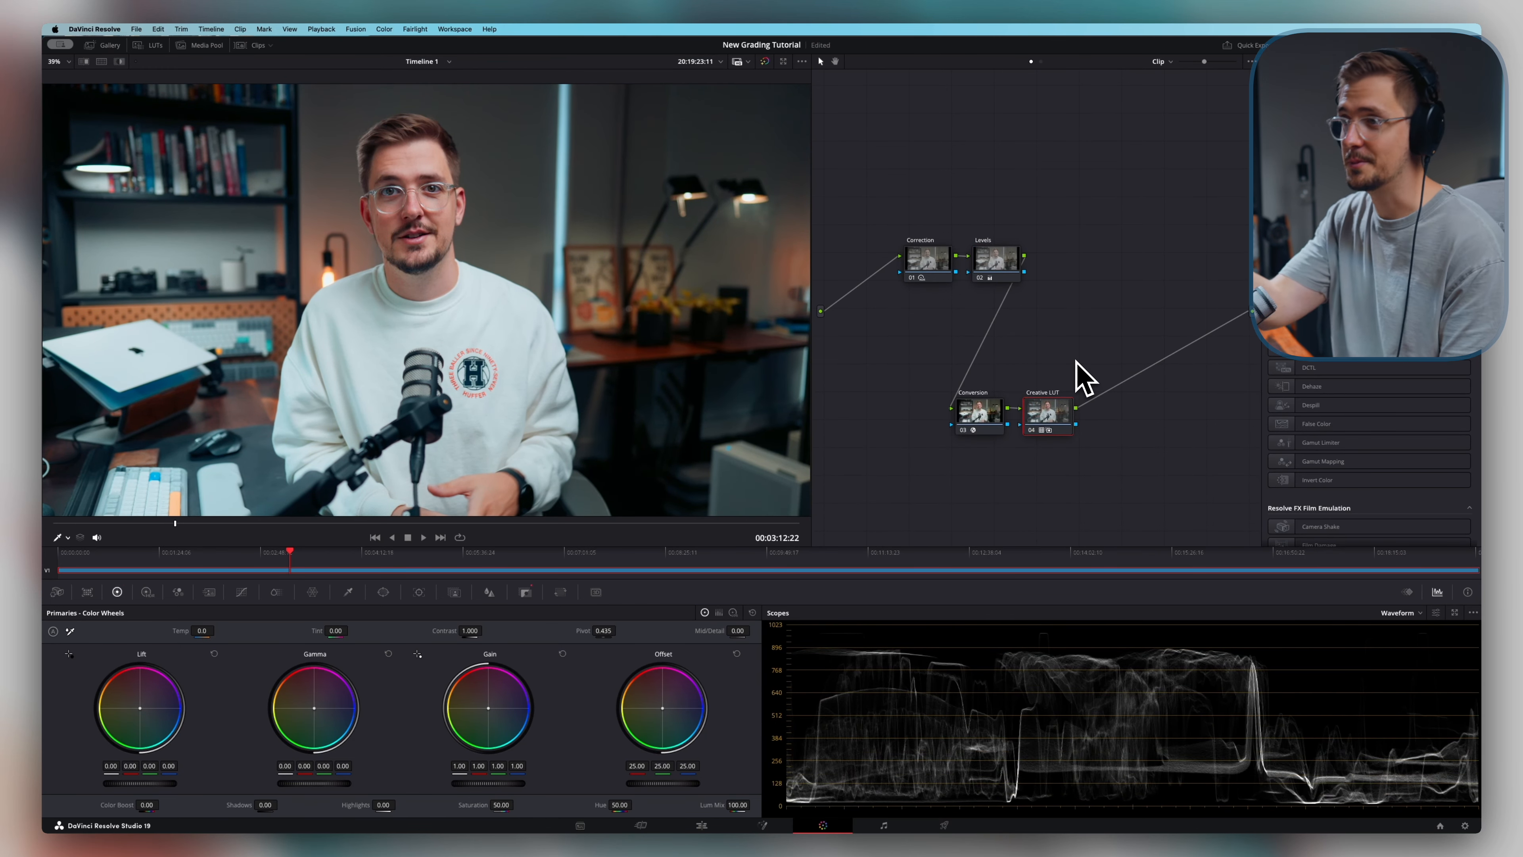
pyautogui.press('super+d')
pyautogui.press('super+d')
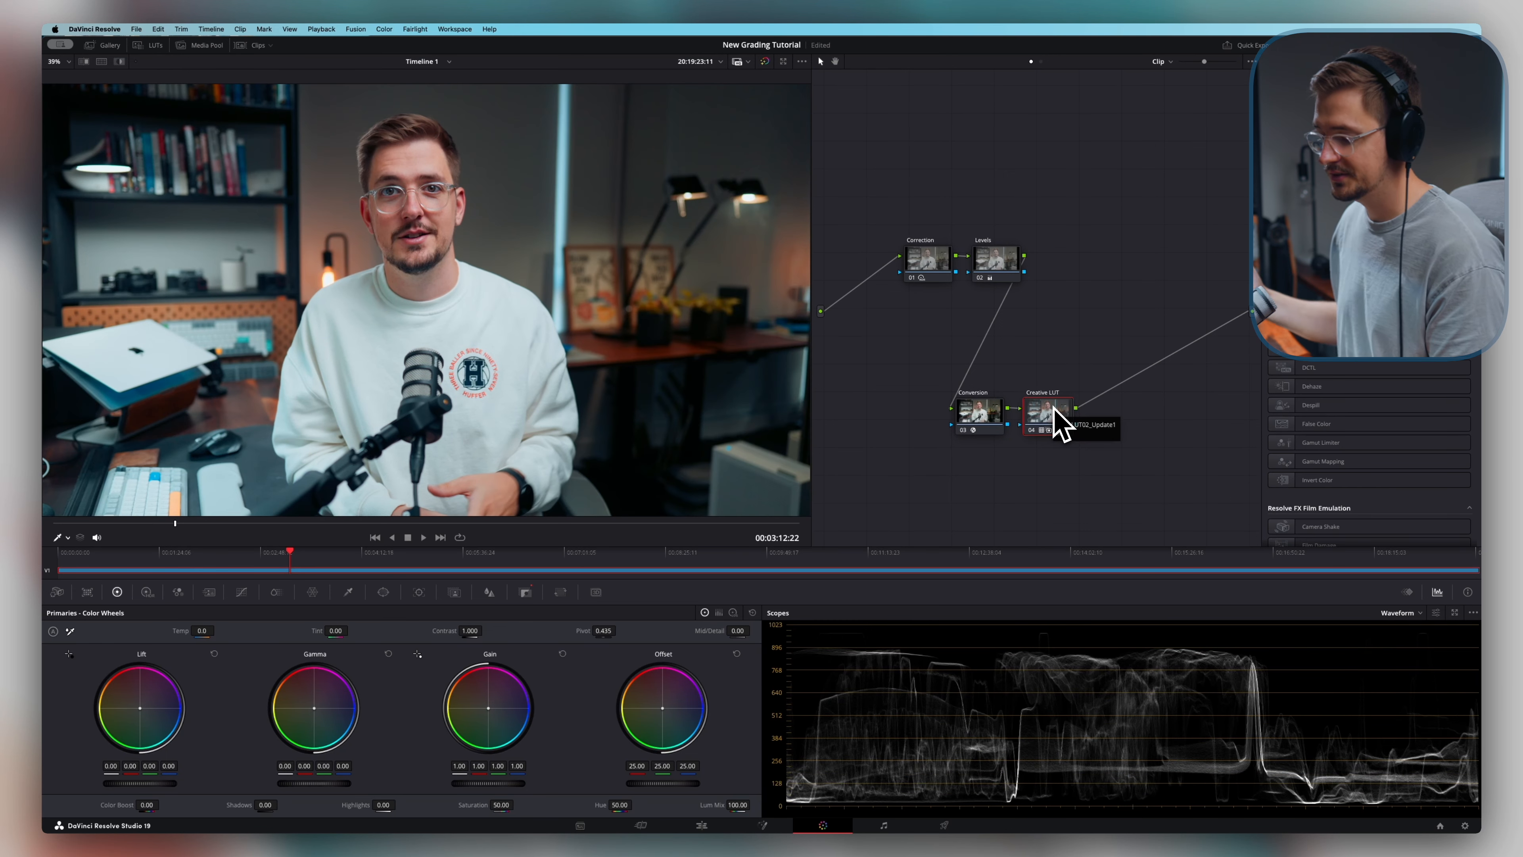
# - Add two serial nodes after the Creative LUT node and disable the Creative LUT node
pyautogui.hotkey('alt', 's')
pyautogui.hotkey('alt', 's')
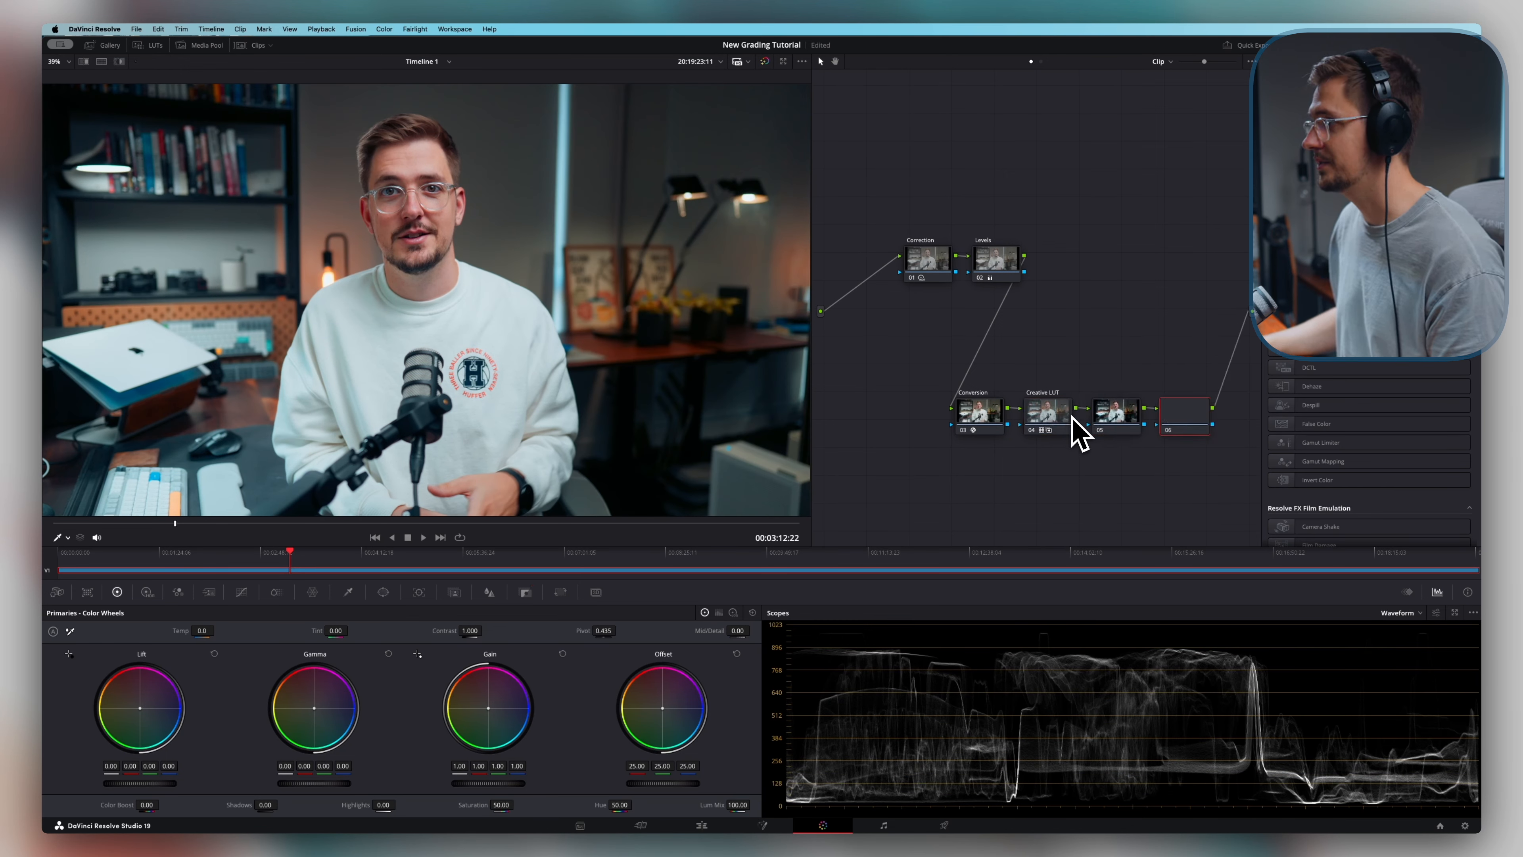
pyautogui.click(1062, 427)
pyautogui.press('super+d')
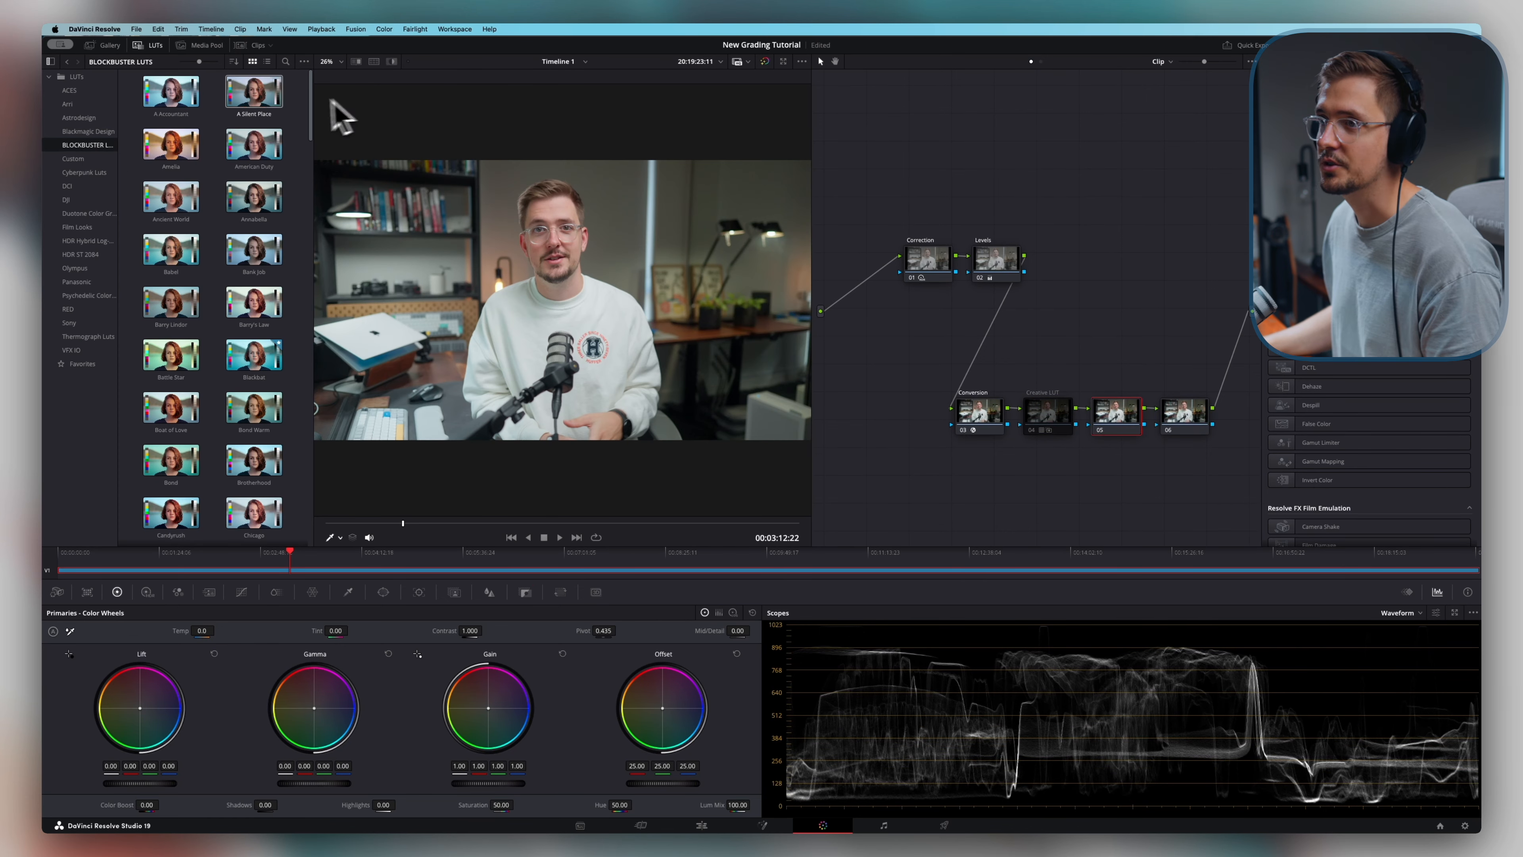
# - Apply the Blockbuster LUTs A Silent Place to node 05 and Candyrush to node 06, disable both, and select Creative LUT
pyautogui.moveTo(262, 108); pyautogui.dragTo(549, 210)
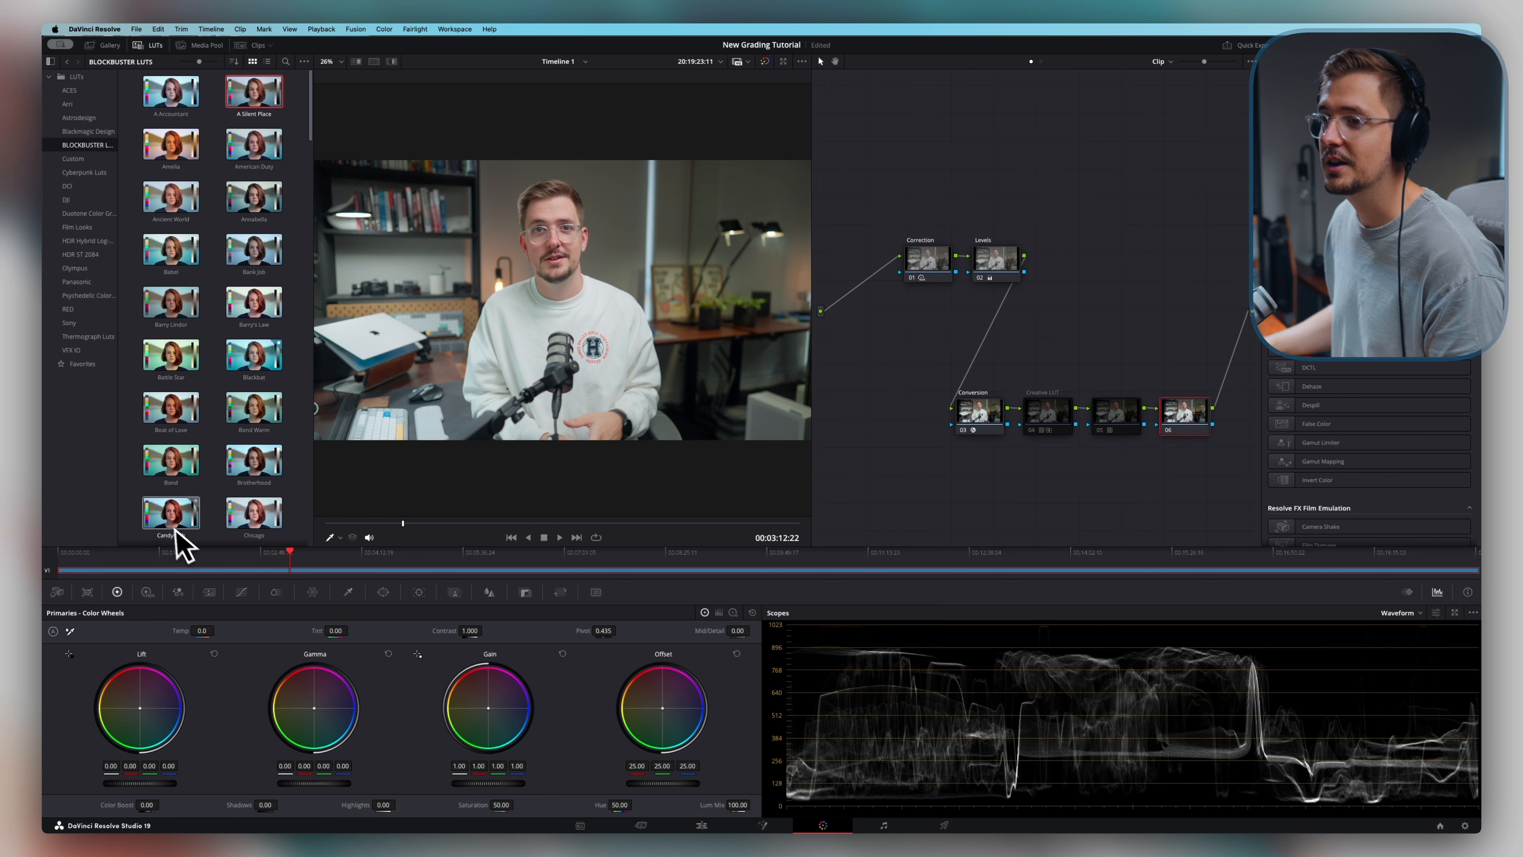
pyautogui.moveTo(171, 516); pyautogui.dragTo(648, 265)
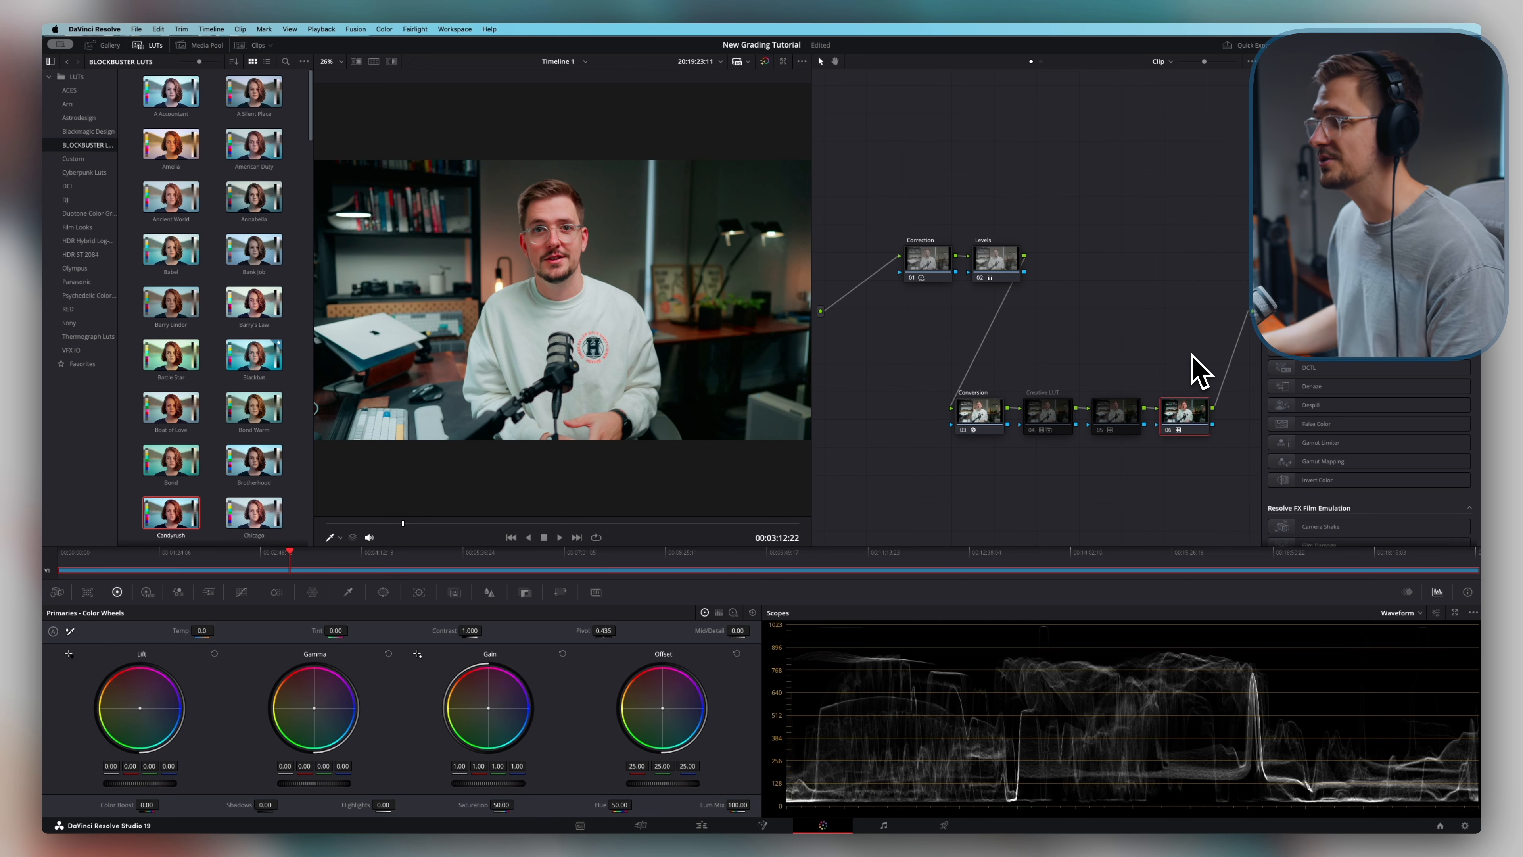
pyautogui.click(1047, 414)
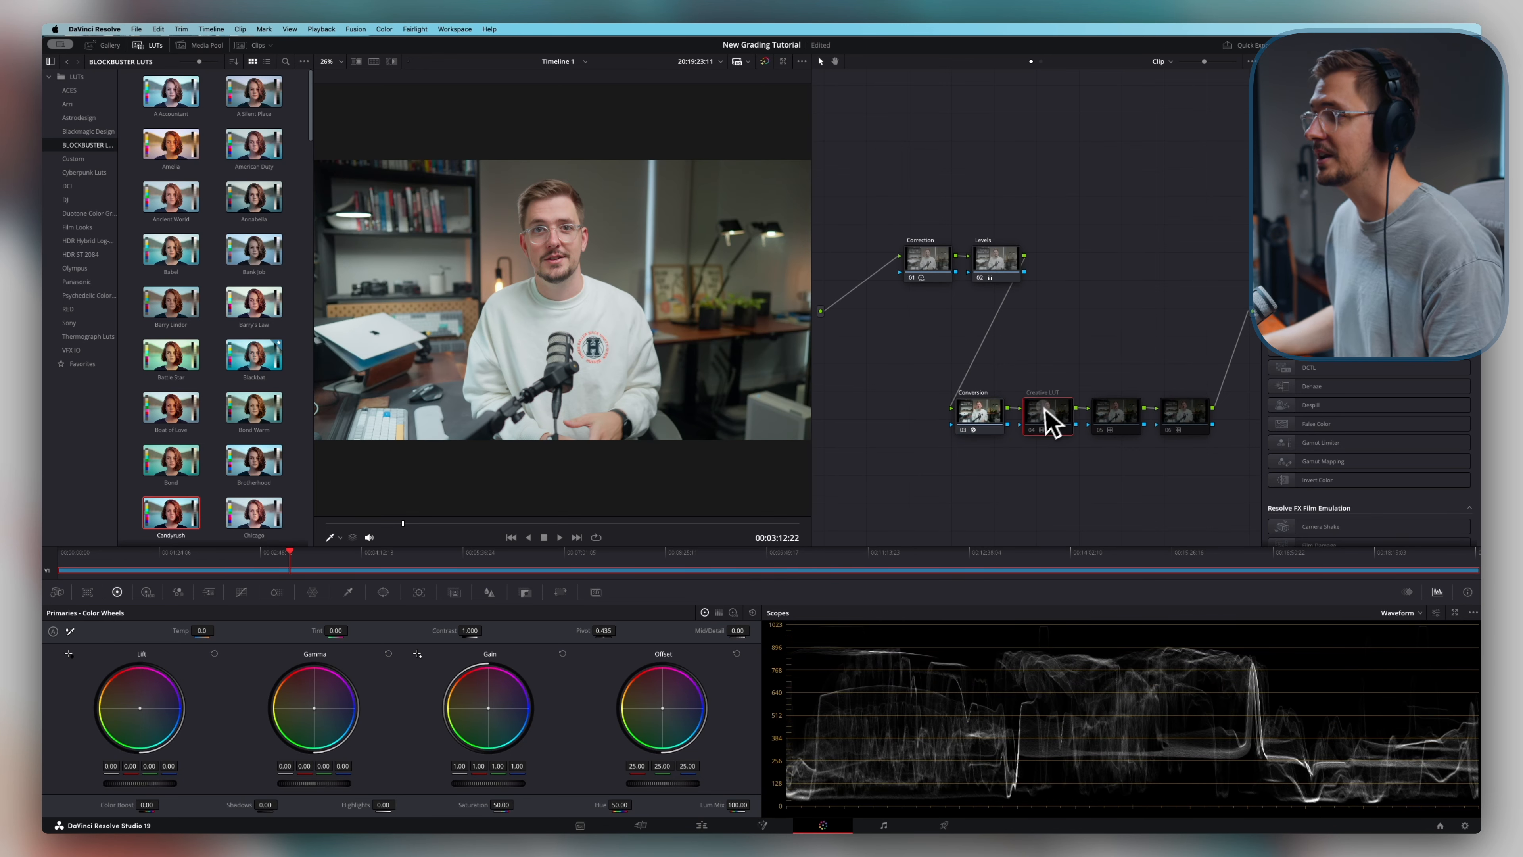